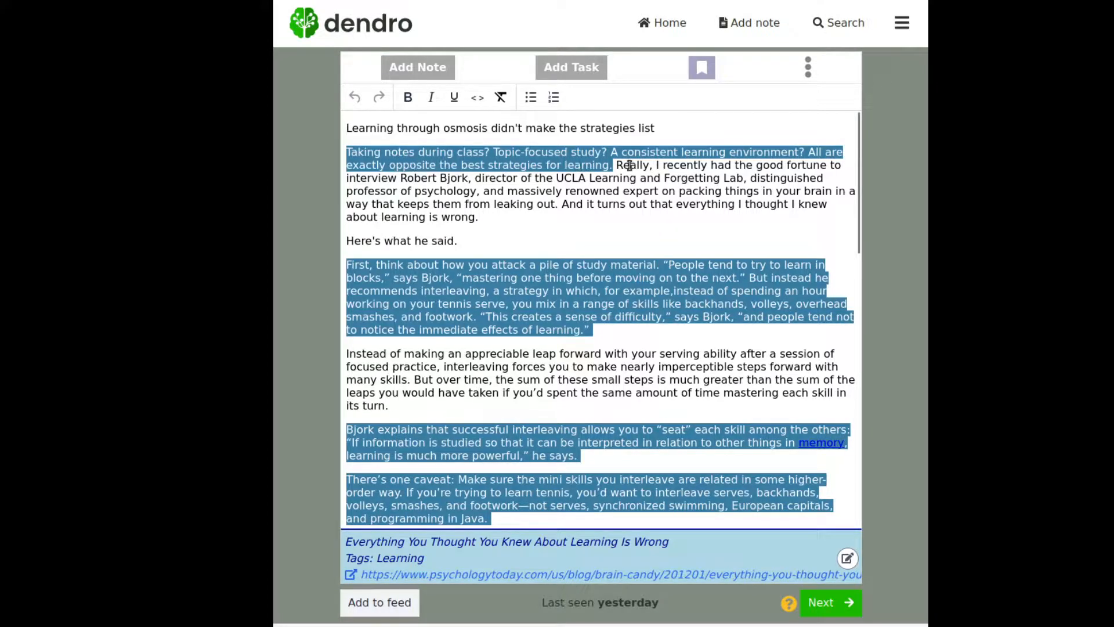
- Add the passage from "Taking notes during class?" to "strategies for learning." as a note and look through the article's other highlighted passages
{"action": "left_click_drag", "start_coordinate": [613, 165], "coordinate": [341, 151]}
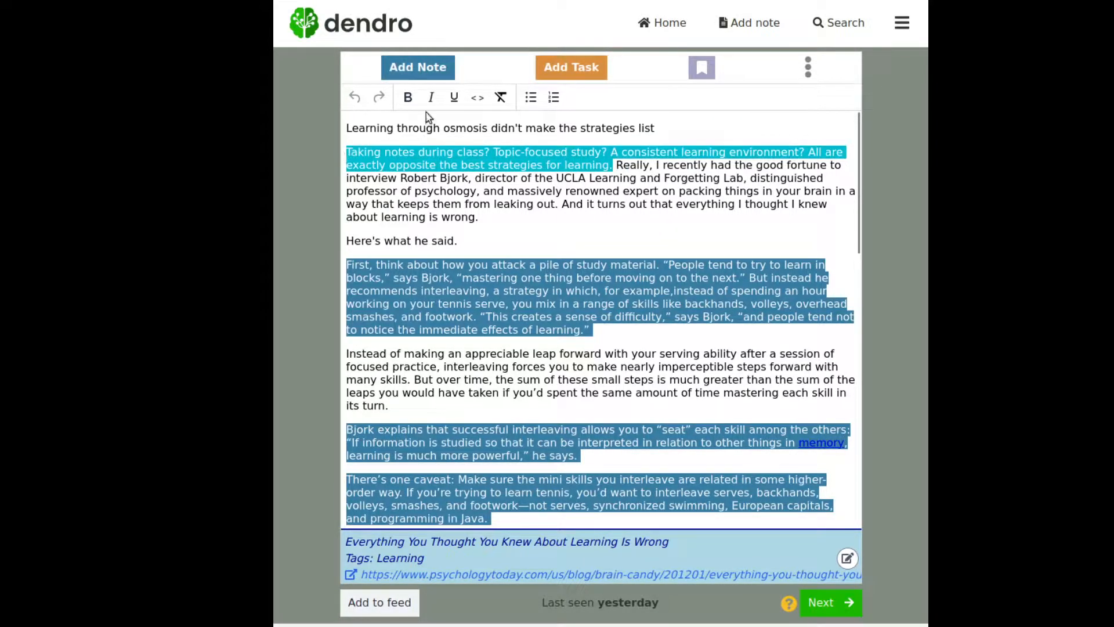
{"action": "left_click", "coordinate": [426, 69]}
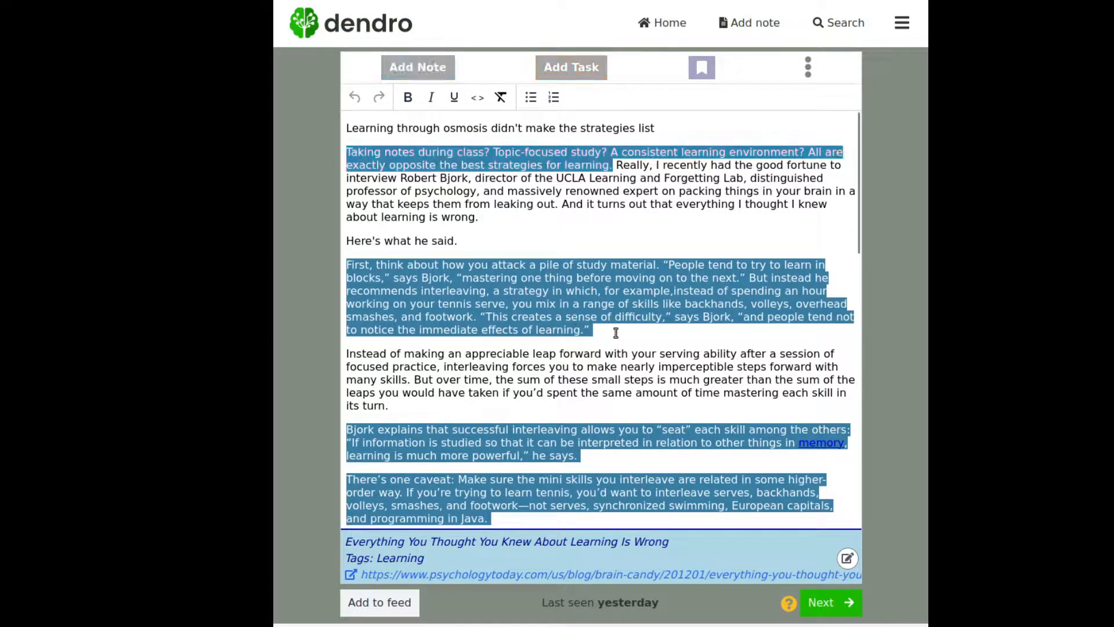
{"action": "scroll", "coordinate": [615, 329], "scroll_direction": "down", "scroll_amount": 3}
{"action": "scroll", "coordinate": [615, 328], "scroll_direction": "down", "scroll_amount": 8}
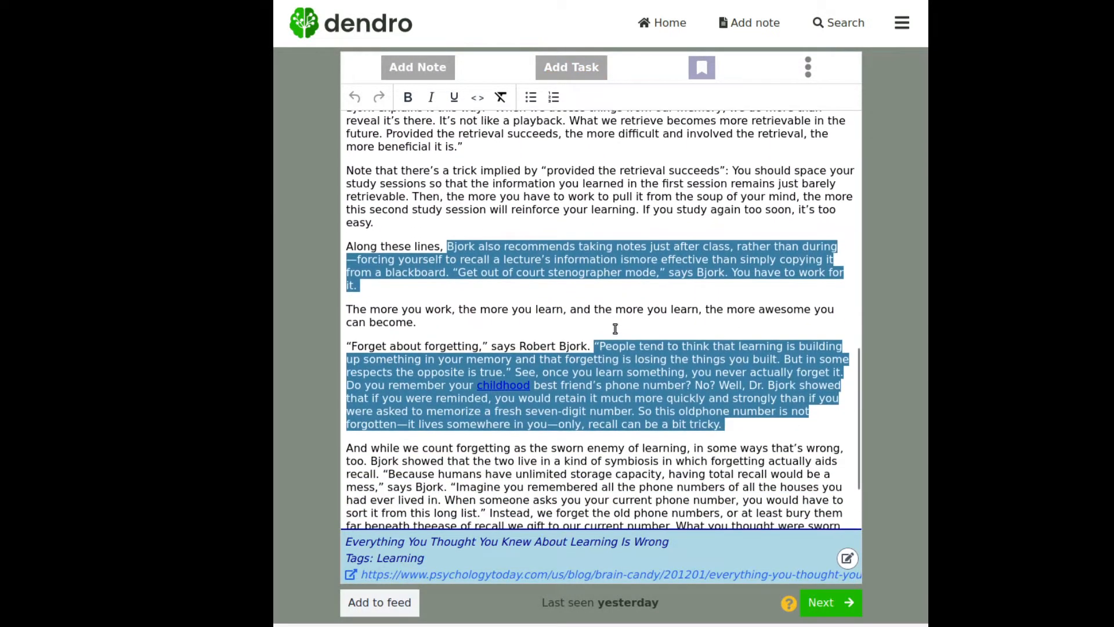
{"action": "scroll", "coordinate": [615, 328], "scroll_direction": "down", "scroll_amount": 2}
{"action": "scroll", "coordinate": [760, 308], "scroll_direction": "up", "scroll_amount": 8}
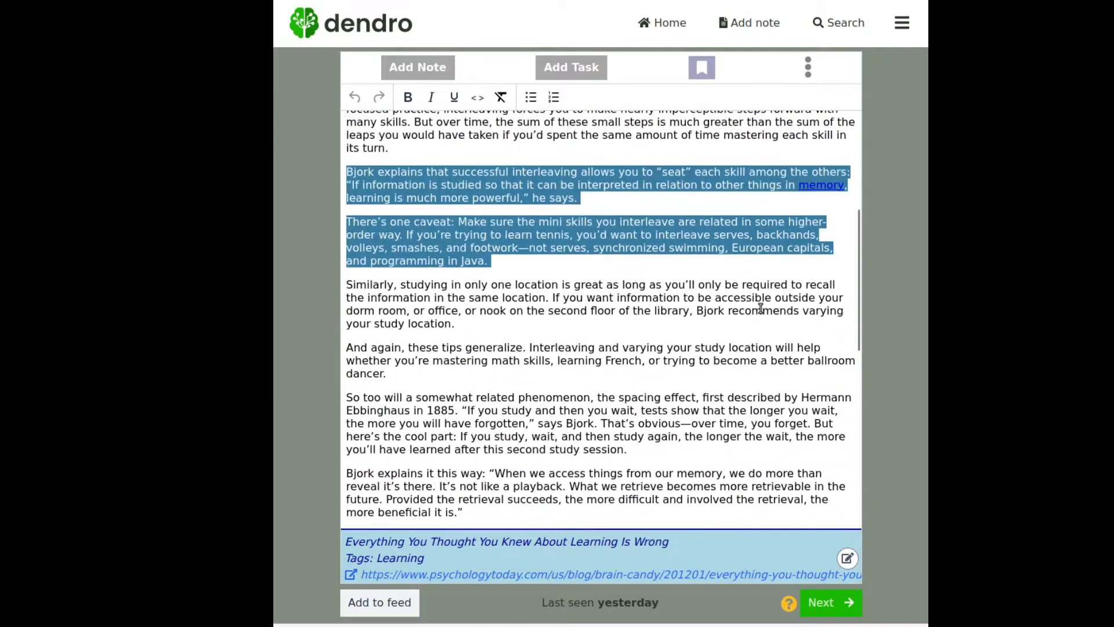
{"action": "scroll", "coordinate": [760, 308], "scroll_direction": "down", "scroll_amount": 8}
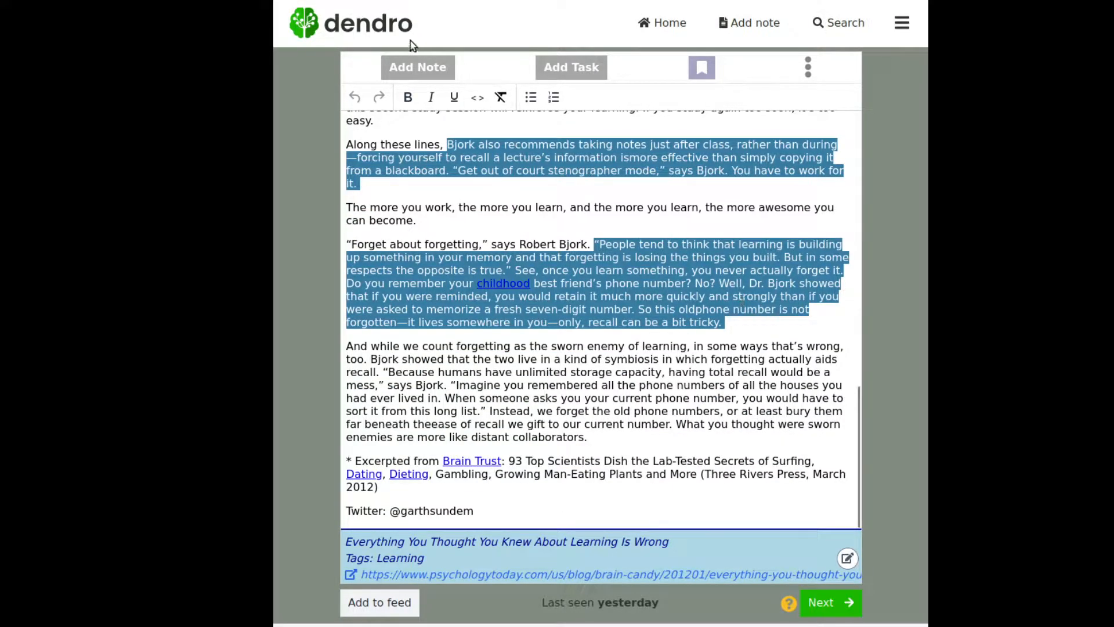
- Start a review session from the home page and begin a new paragraph at "But instead he recommends interleaving" in the note
{"action": "left_click", "coordinate": [409, 26]}
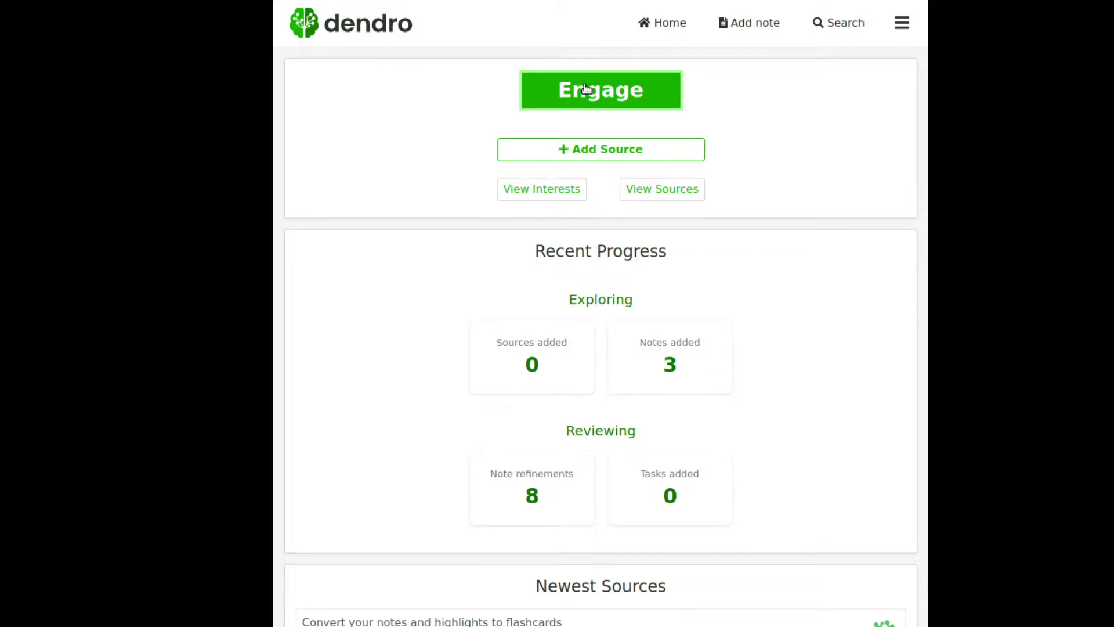
{"action": "left_click", "coordinate": [586, 88]}
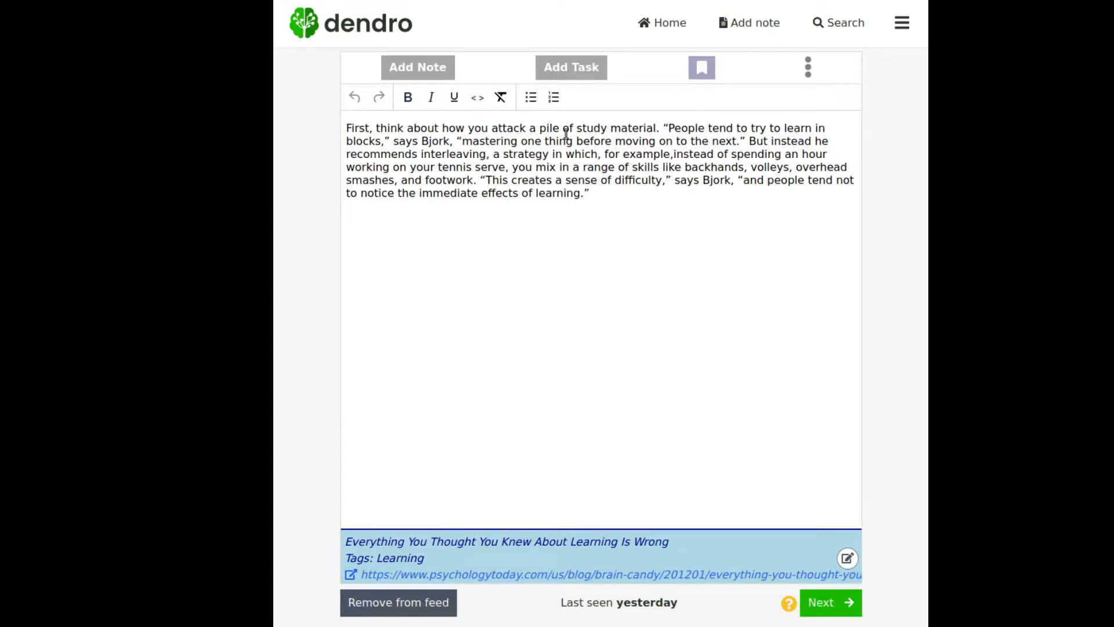
{"action": "left_click", "coordinate": [744, 142]}
{"action": "key", "text": "Delete"}
{"action": "key", "text": "Return"}
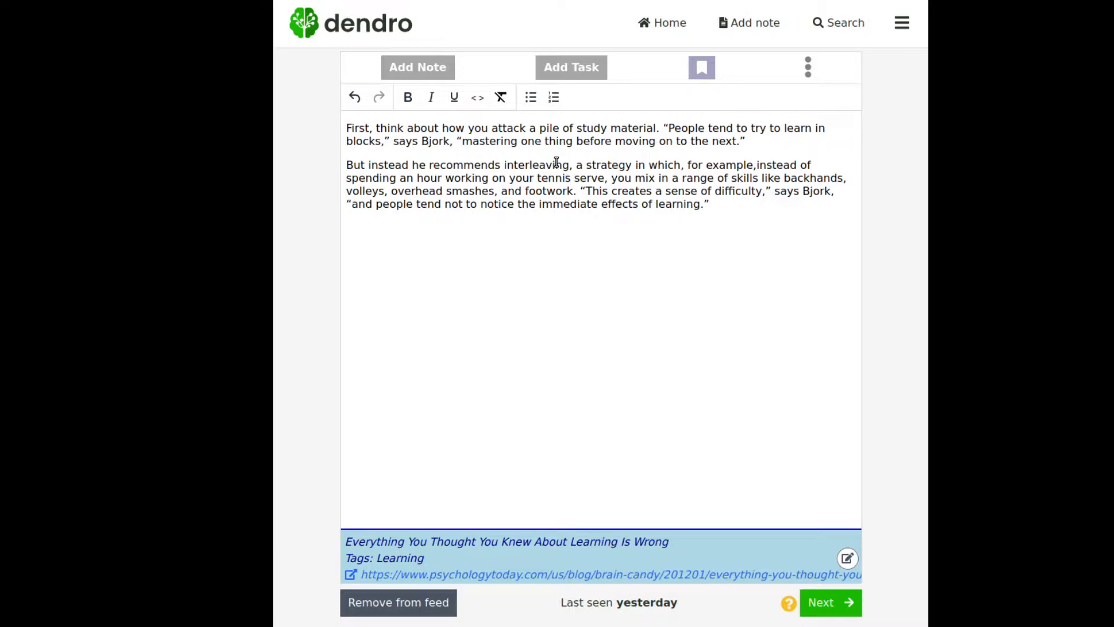
- Insert the missing space after "for example," and start a new paragraph at "This creates a sense of difficulty"
{"action": "left_click", "coordinate": [755, 166]}
{"action": "type", "text": ","}
{"action": "left_click", "coordinate": [583, 193]}
{"action": "key", "text": "Return"}
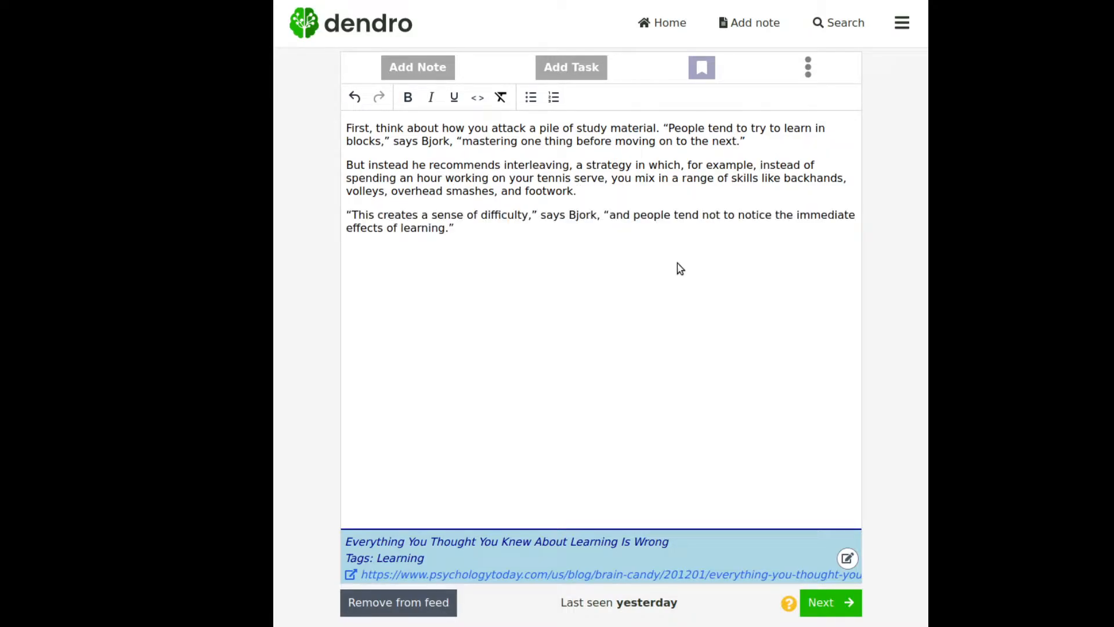
- Bold the words "interleaving" and "mix" in the note's second paragraph
{"action": "double_click", "coordinate": [528, 165]}
{"action": "left_click", "coordinate": [411, 100]}
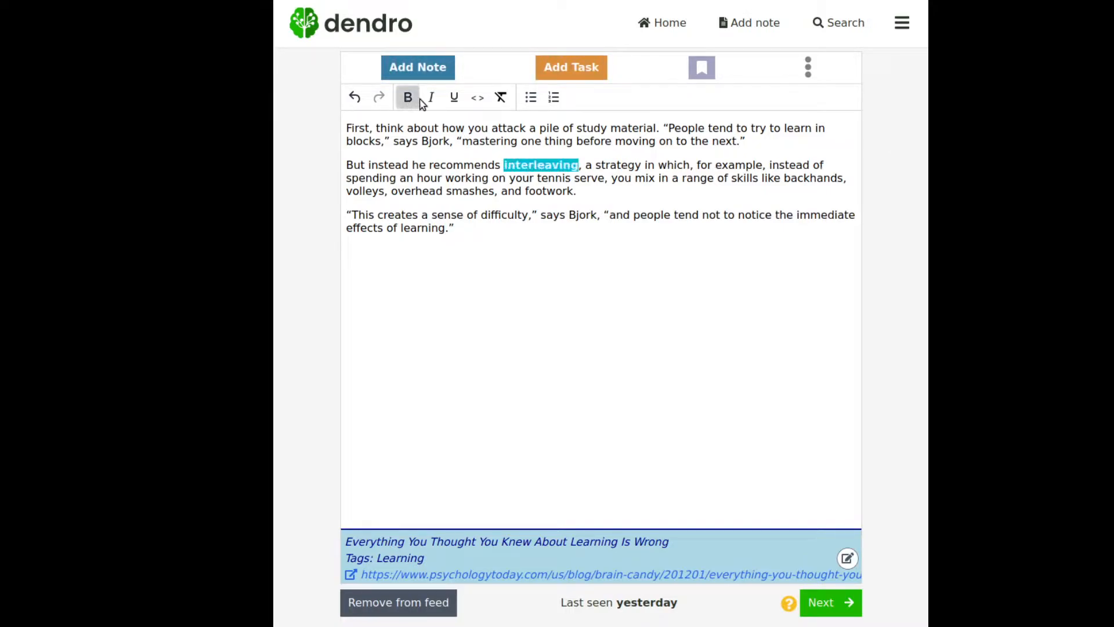
{"action": "left_click", "coordinate": [631, 192]}
{"action": "mouse_move", "coordinate": [635, 179]}
{"action": "left_mouse_down"}
{"action": "mouse_move", "coordinate": [757, 177]}
{"action": "mouse_move", "coordinate": [655, 181]}
{"action": "left_mouse_up"}
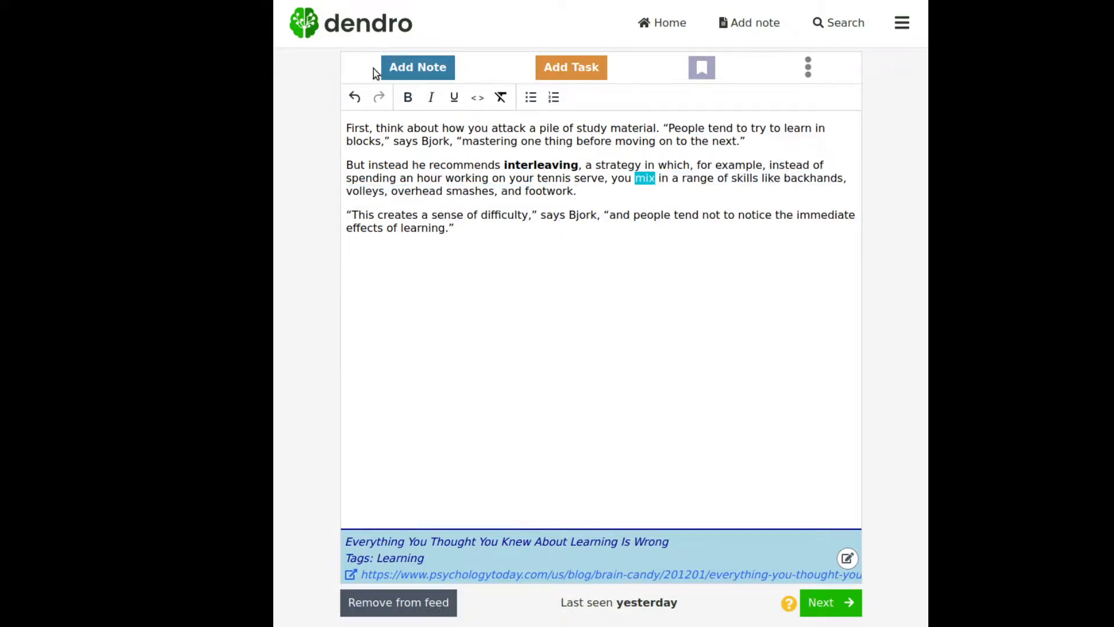
{"action": "left_click", "coordinate": [407, 97]}
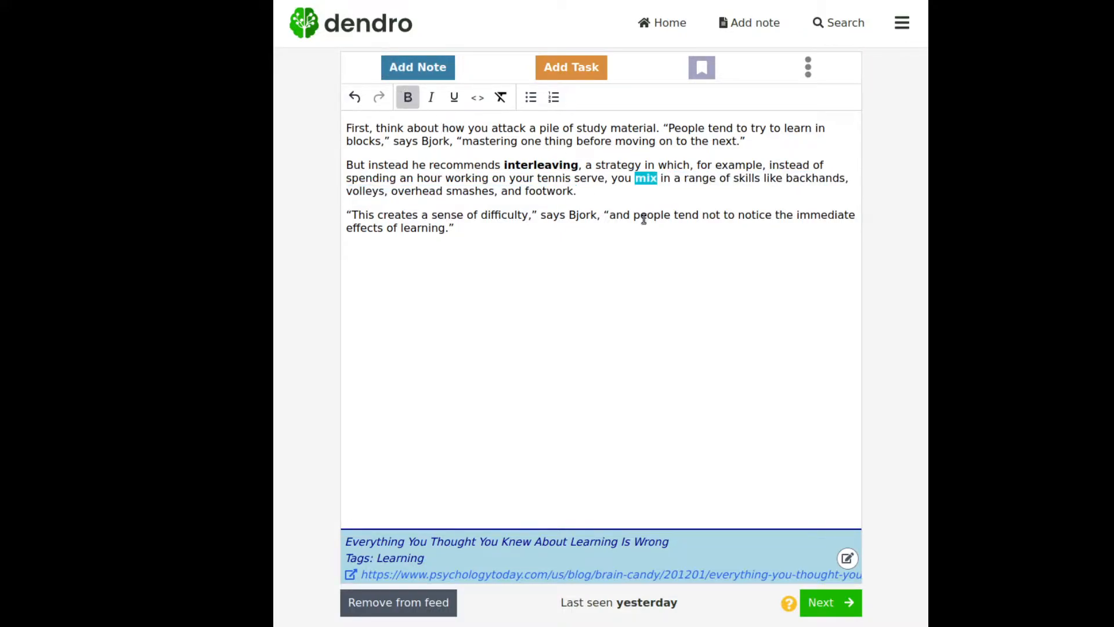
{"action": "left_click", "coordinate": [701, 290]}
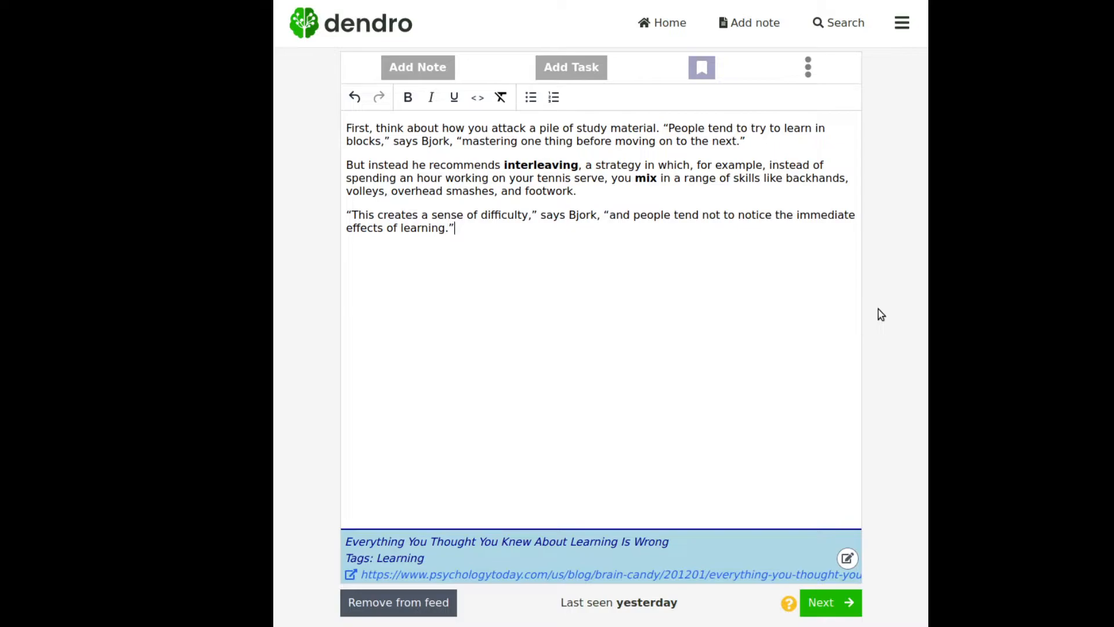
- Advance to the next note and start a new paragraph at "Get out of court stenographer mode"
{"action": "left_click", "coordinate": [833, 609]}
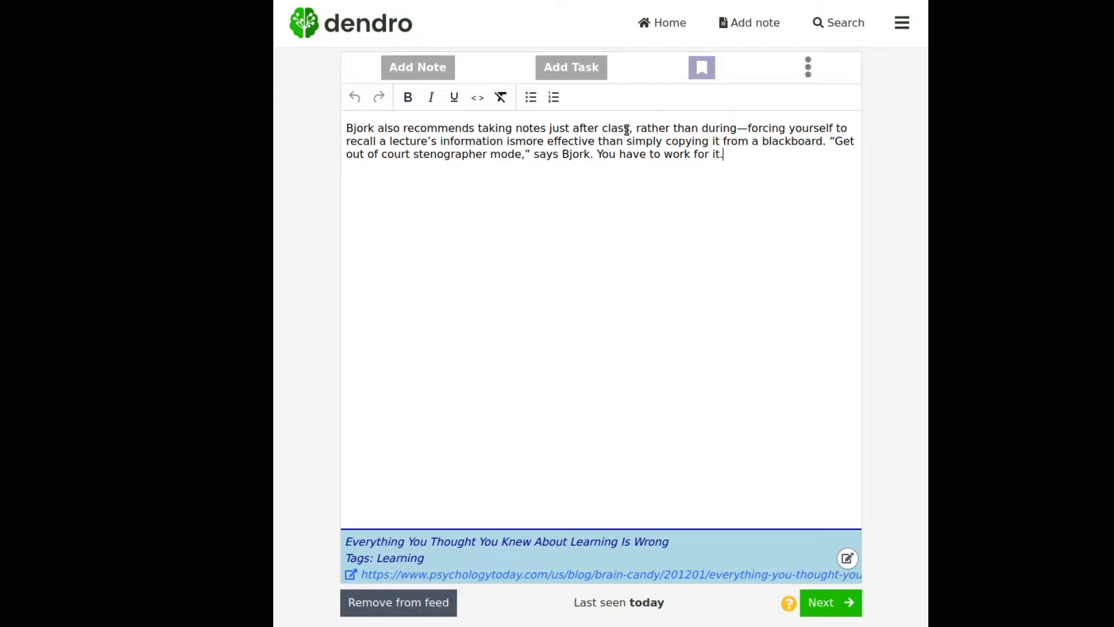
{"action": "left_click", "coordinate": [831, 143]}
{"action": "key", "text": "Return"}
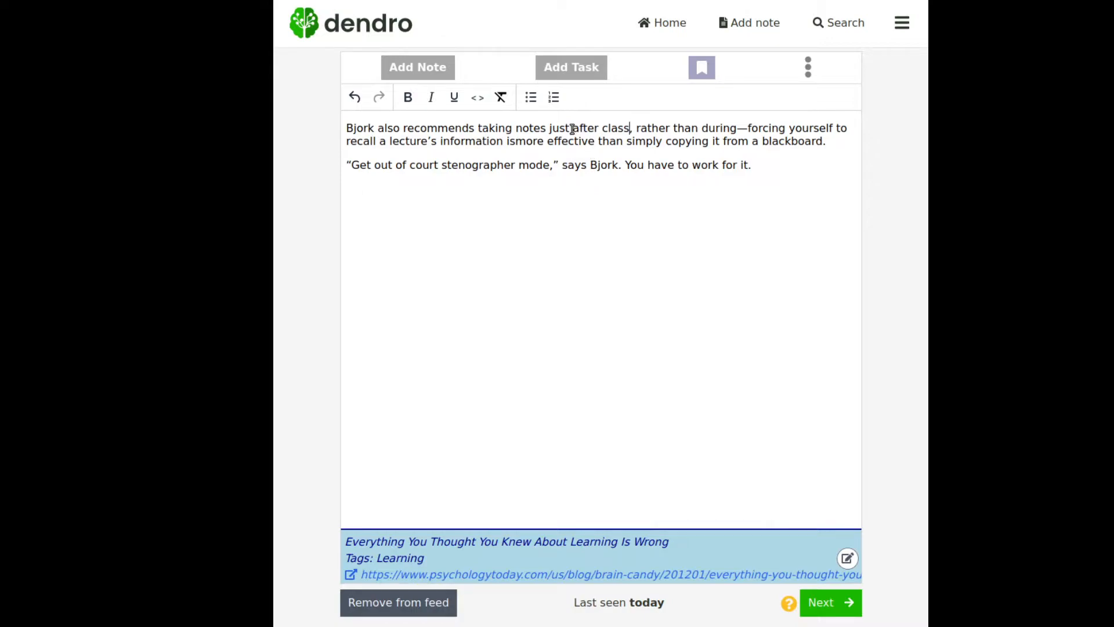
- Replace "after class" with "learning" and delete "also" before "recommends" in the first paragraph
{"action": "left_click_drag", "start_coordinate": [573, 127], "coordinate": [629, 127]}
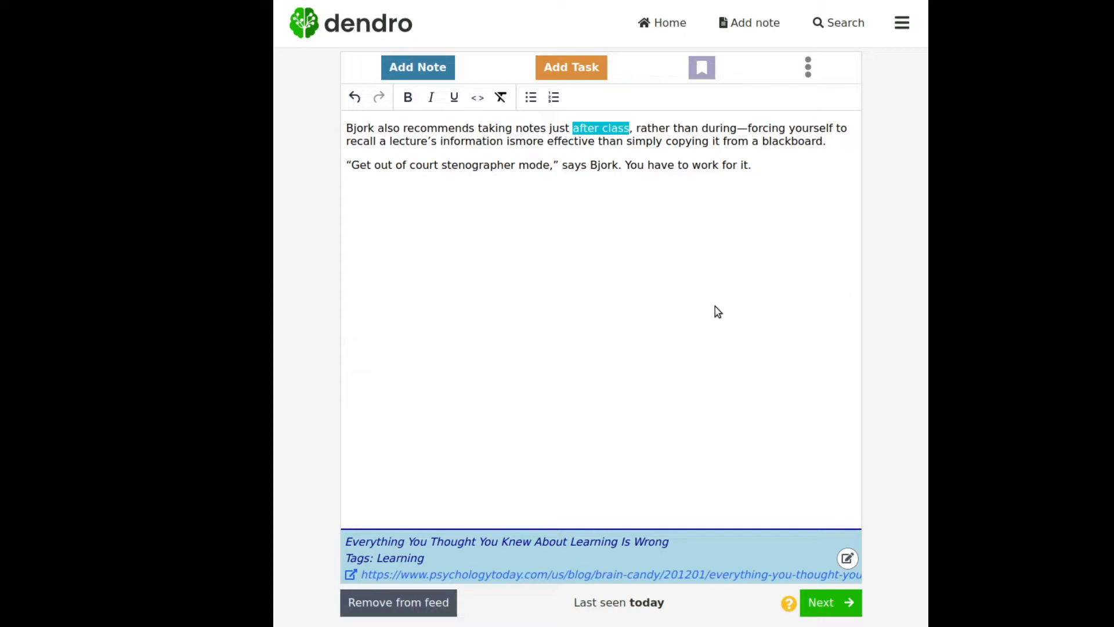
{"action": "type", "text": "learning"}
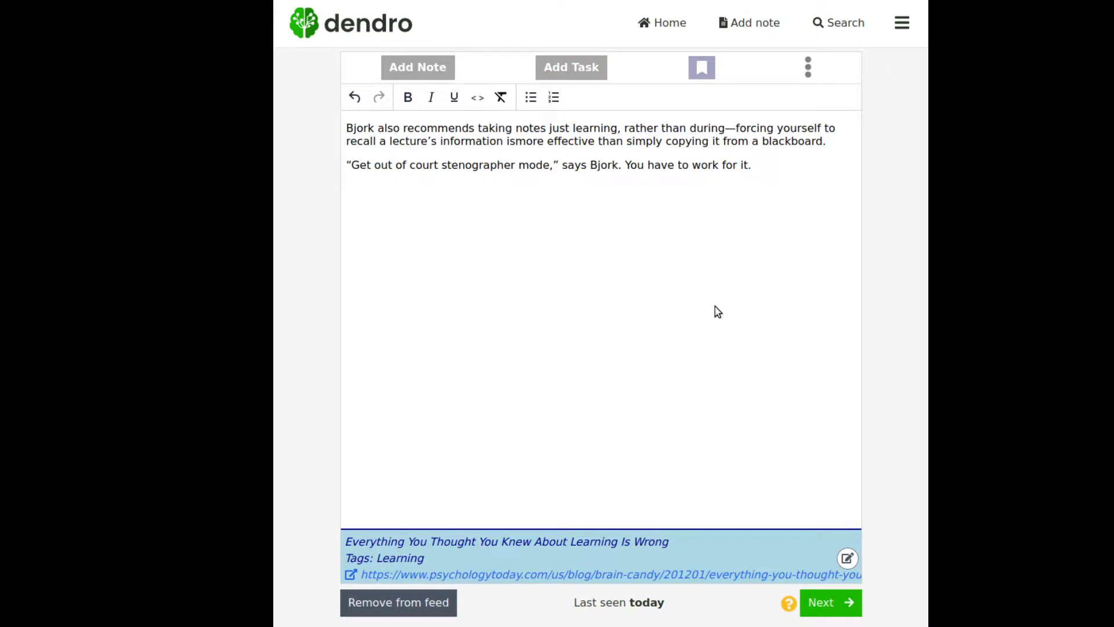
{"action": "key", "text": "Home"}
{"action": "key", "text": "ctrl+Right"}
{"action": "key", "text": "ctrl+Delete"}
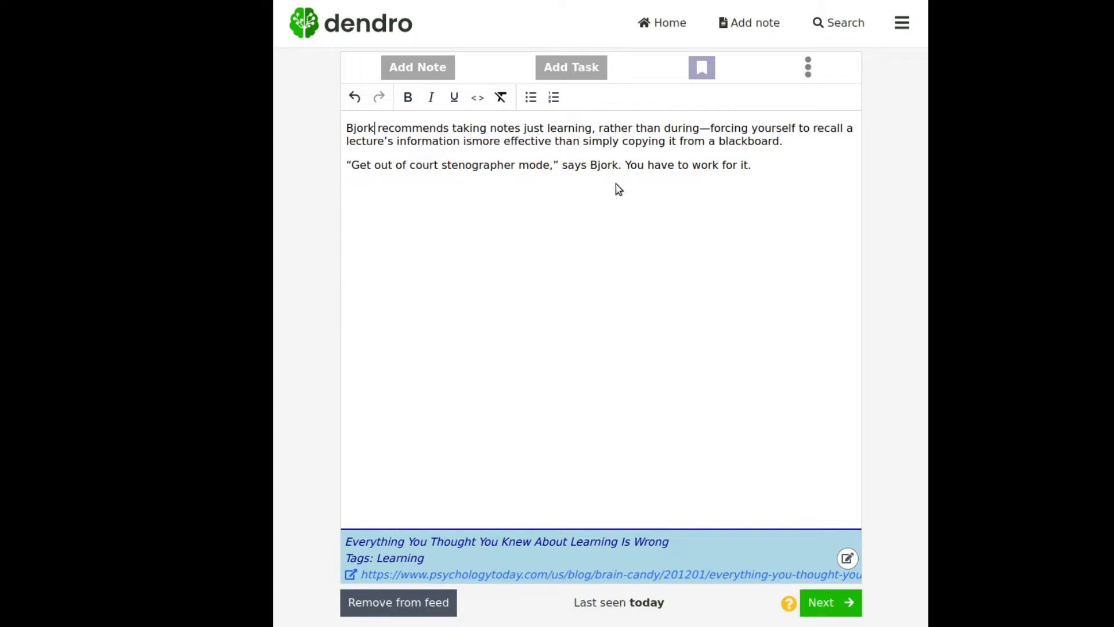
- Delete the closing sentence "You have to work for it." and bold "court stenographer"
{"action": "left_click_drag", "start_coordinate": [625, 165], "coordinate": [777, 217]}
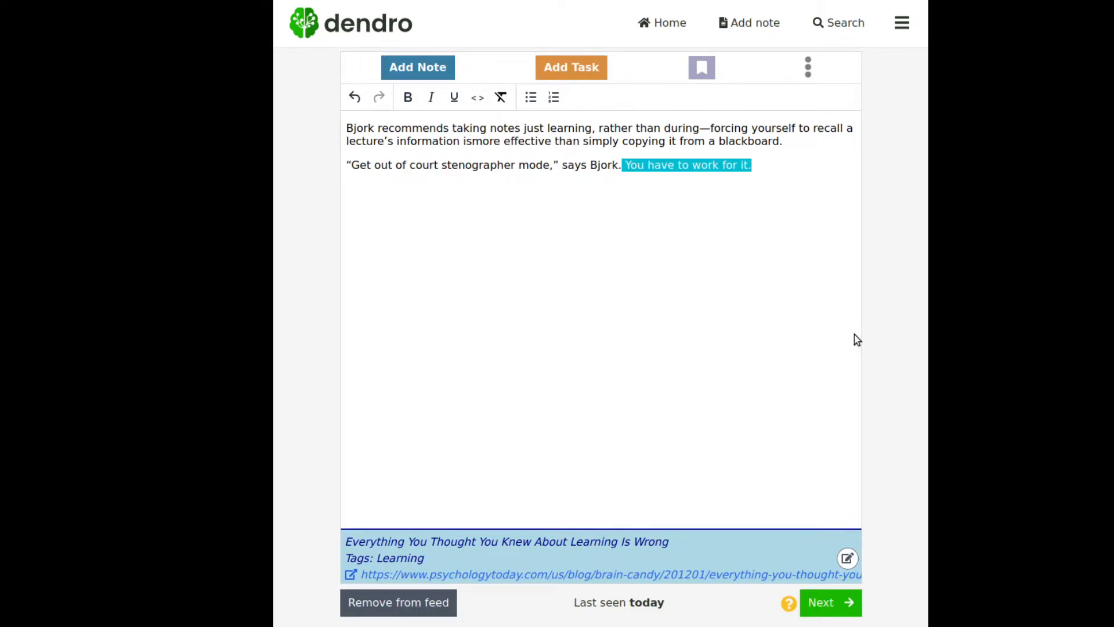
{"action": "key", "text": "BackSpace"}
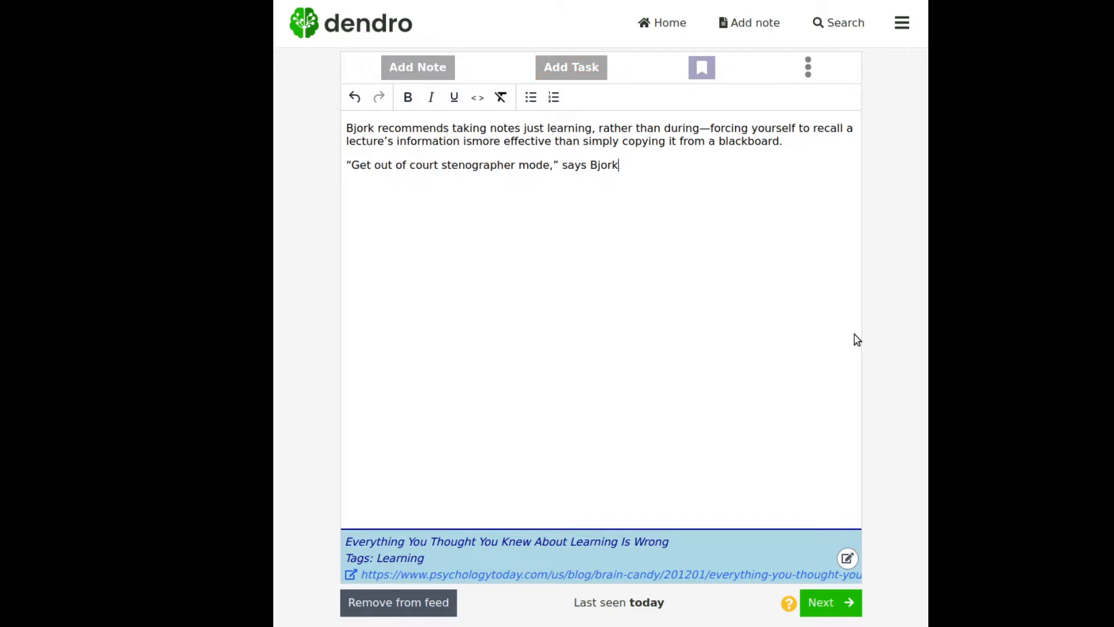
{"action": "key", "text": "ctrl+shift+Right"}
{"action": "key", "text": "ctrl+shift+Right"}
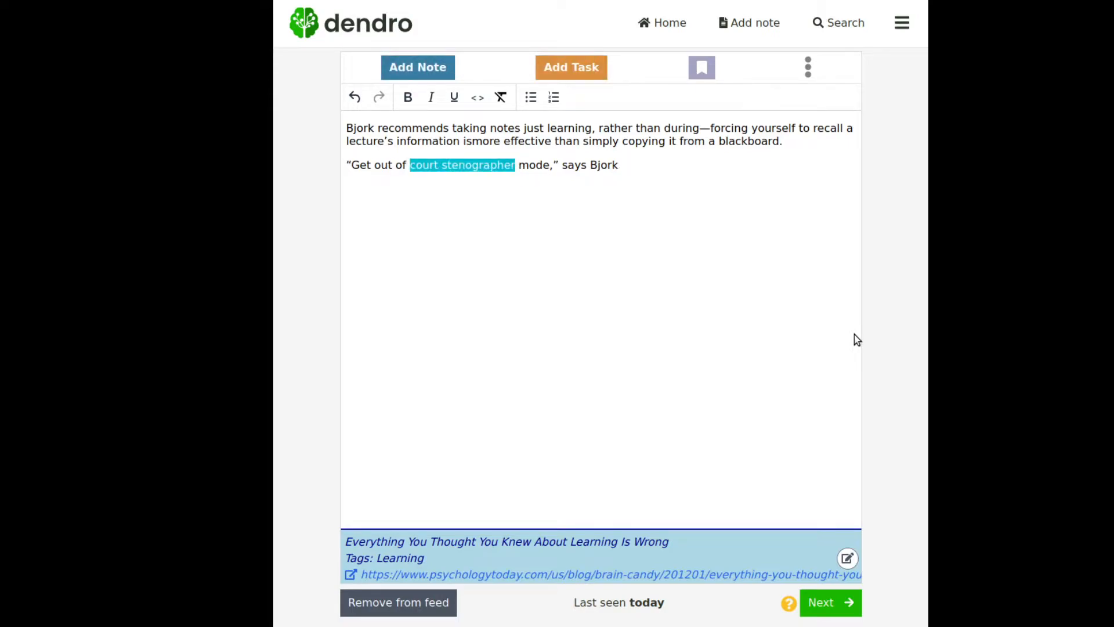
{"action": "key", "text": "ctrl+b"}
{"action": "key", "text": "Right"}
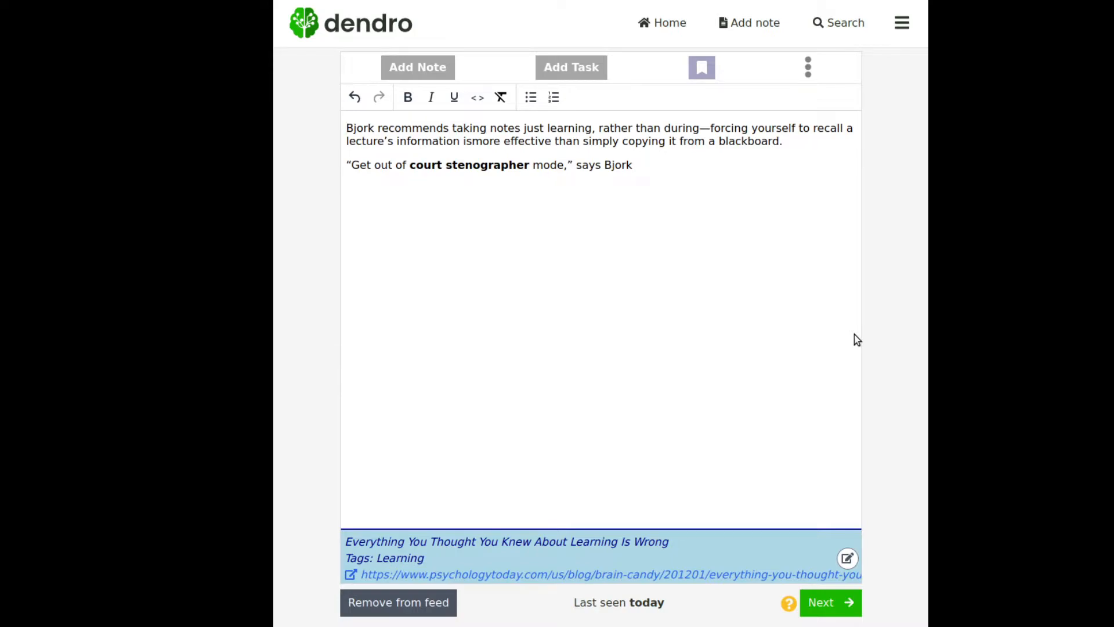
- Insert "after" before "learning" in the first paragraph and bold the words "just after"
{"action": "type", "text": "after"}
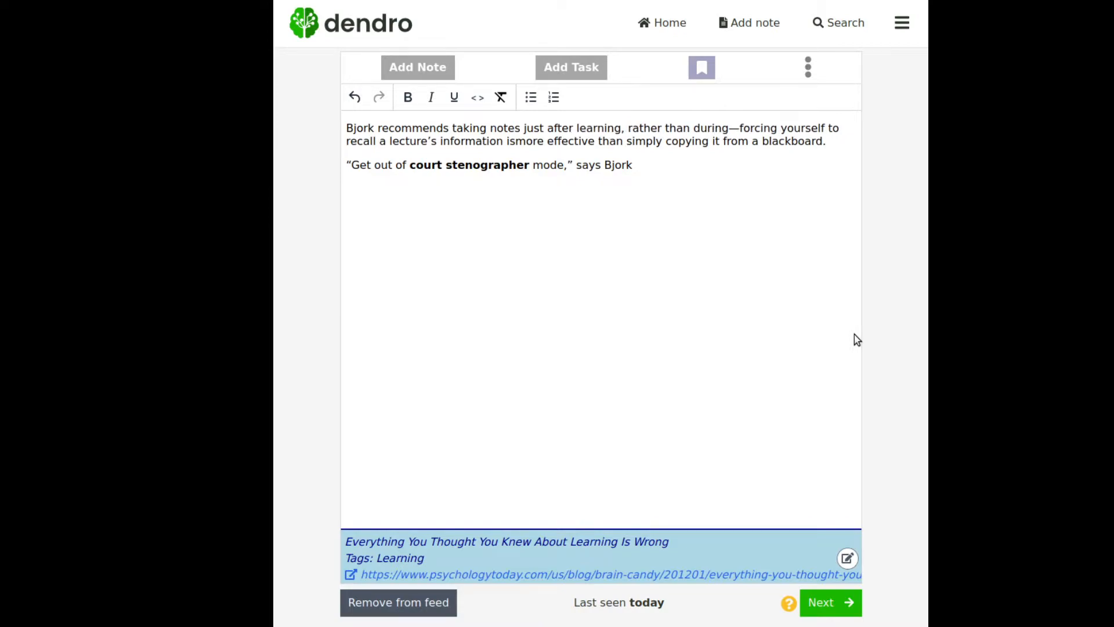
{"action": "left_click", "coordinate": [524, 128]}
{"action": "left_click", "coordinate": [580, 129], "text": "shift"}
{"action": "left_click", "coordinate": [409, 97]}
{"action": "left_click", "coordinate": [772, 339]}
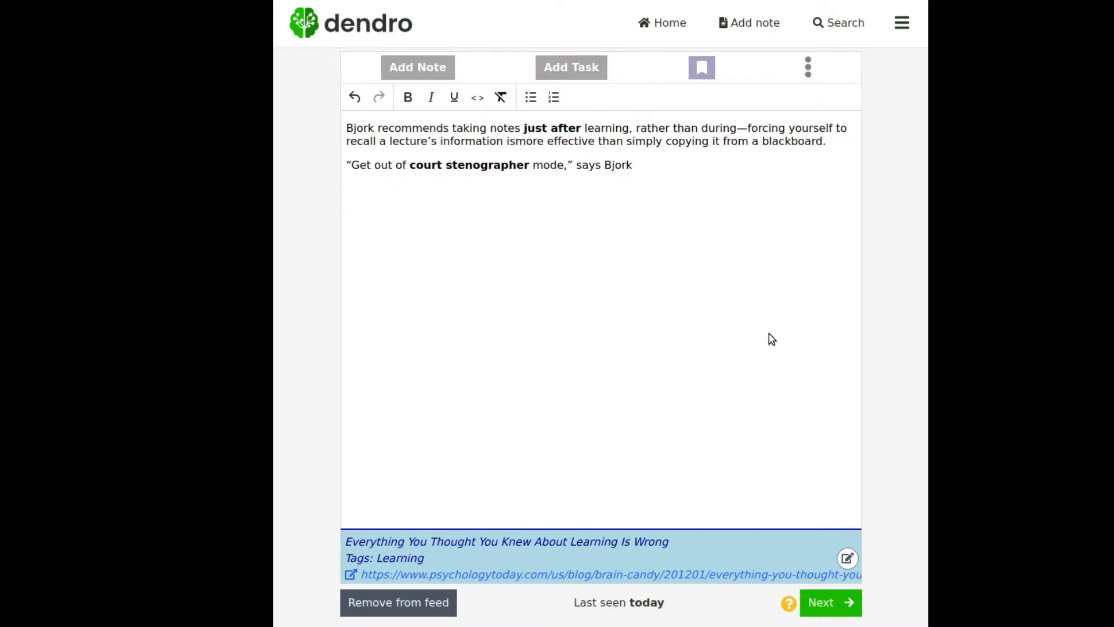
- Separate "ismore" into "is more" and advance through the feed to the "Taking notes during class?" note
{"action": "left_click", "coordinate": [514, 142]}
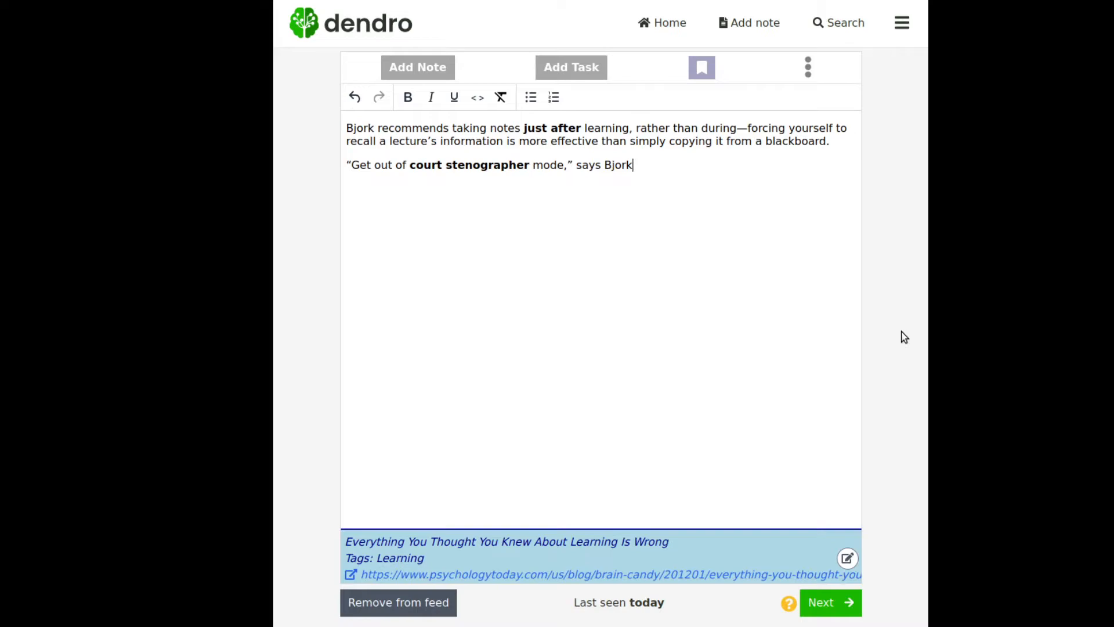
{"action": "left_click", "coordinate": [844, 605]}
{"action": "left_click", "coordinate": [837, 605]}
{"action": "left_click", "coordinate": [838, 606]}
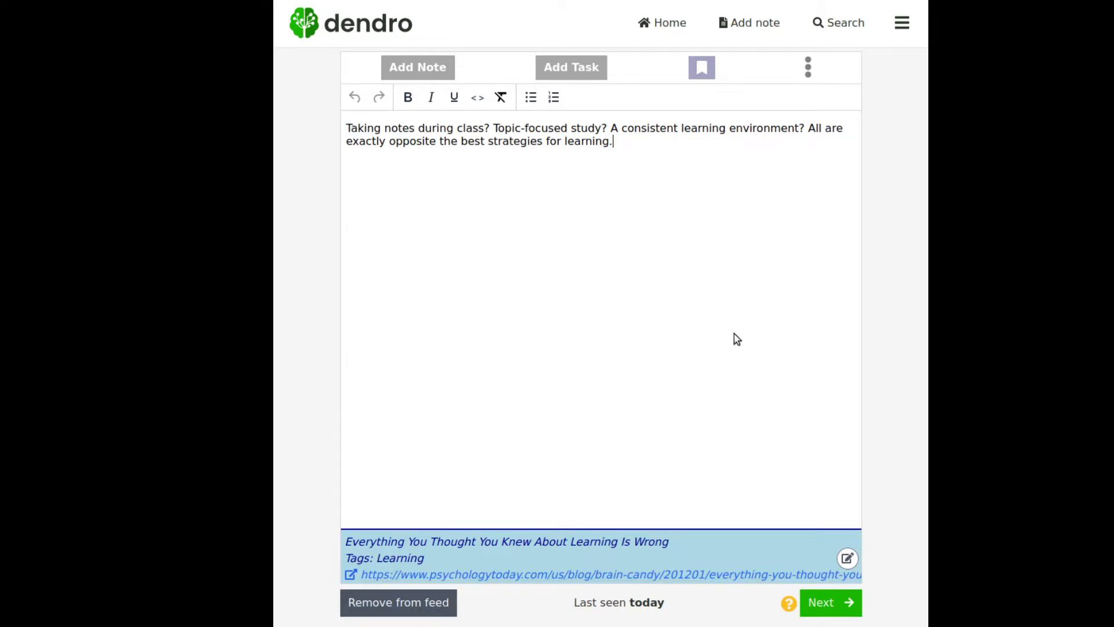
{"action": "left_click", "coordinate": [653, 266]}
{"action": "key", "text": "shift+Down"}
{"action": "key", "text": "shift+Down"}
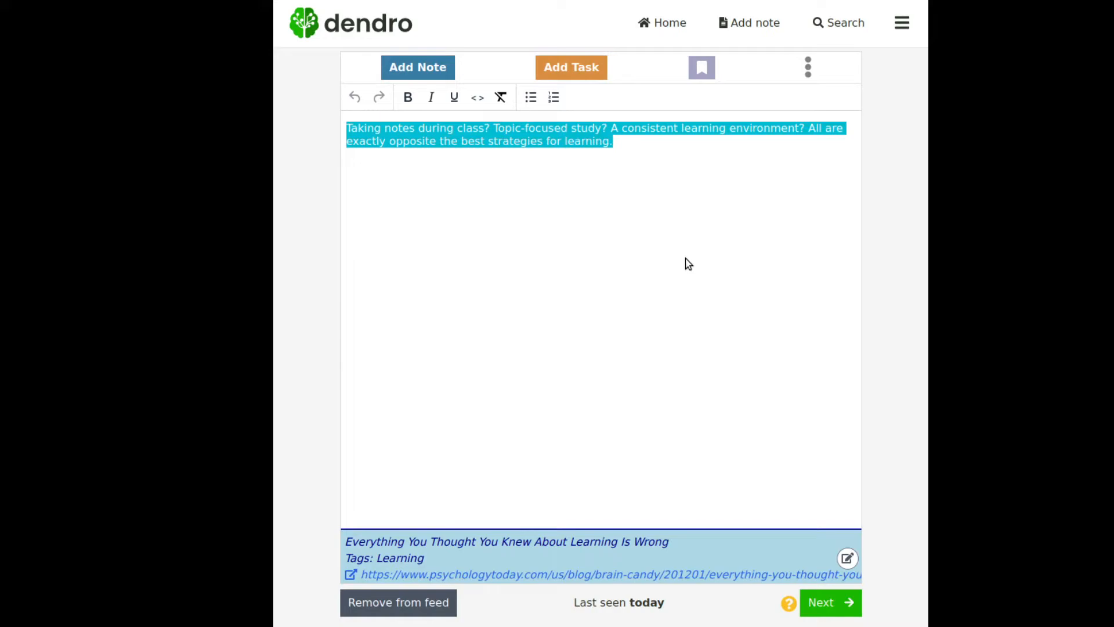
{"action": "left_click", "coordinate": [686, 258]}
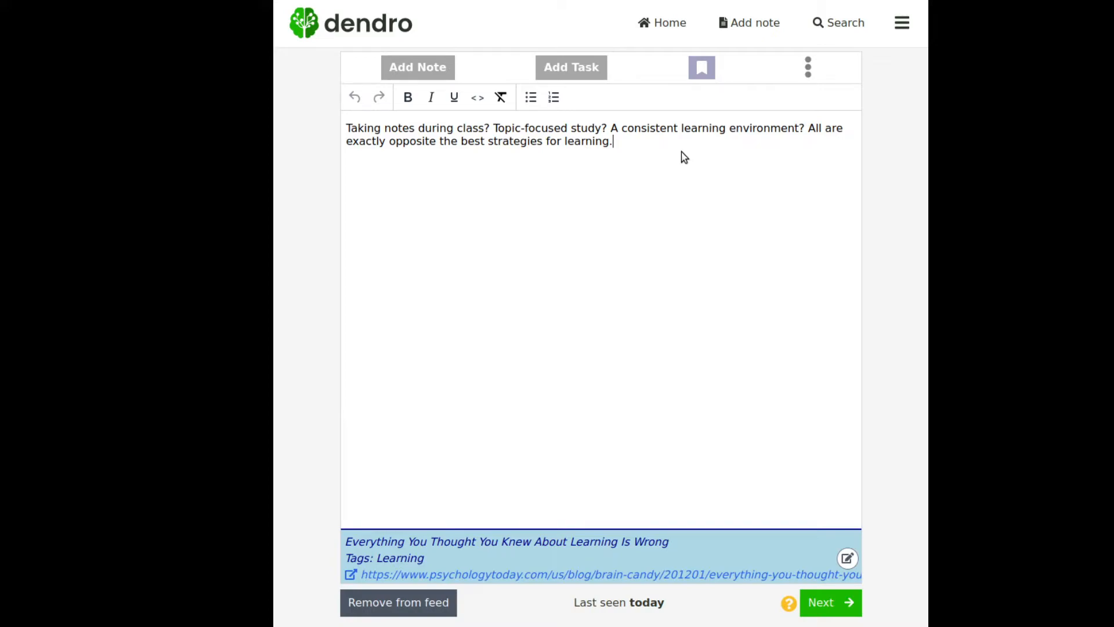
- Remove the "Taking notes during class?" note from the feed and move on to the next note
{"action": "left_click", "coordinate": [440, 604]}
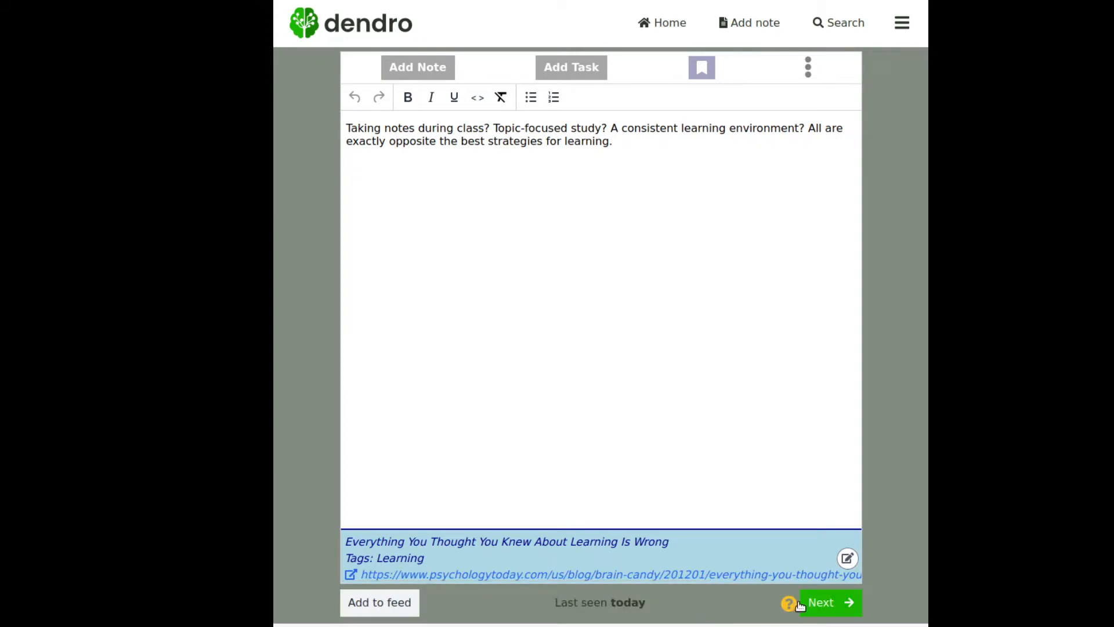
{"action": "left_click", "coordinate": [828, 605]}
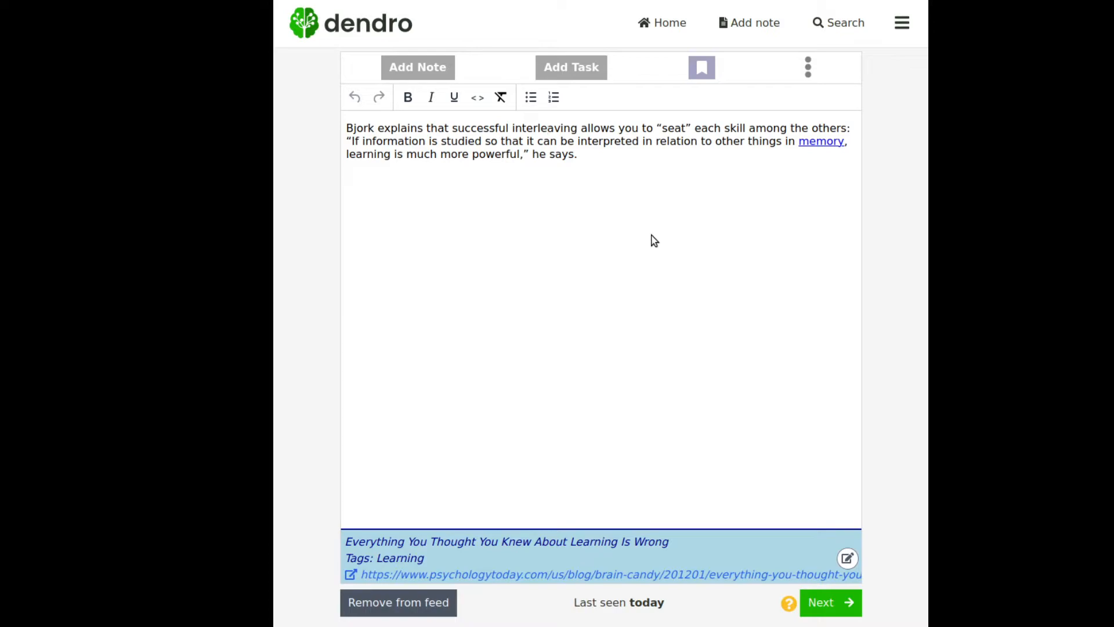
- Bold "interleaving" in the note's opening sentence and start a new paragraph at "If information is studied"
{"action": "key", "text": "ctrl+shift+Left"}
{"action": "key", "text": "ctrl+b"}
{"action": "key", "text": "Right"}
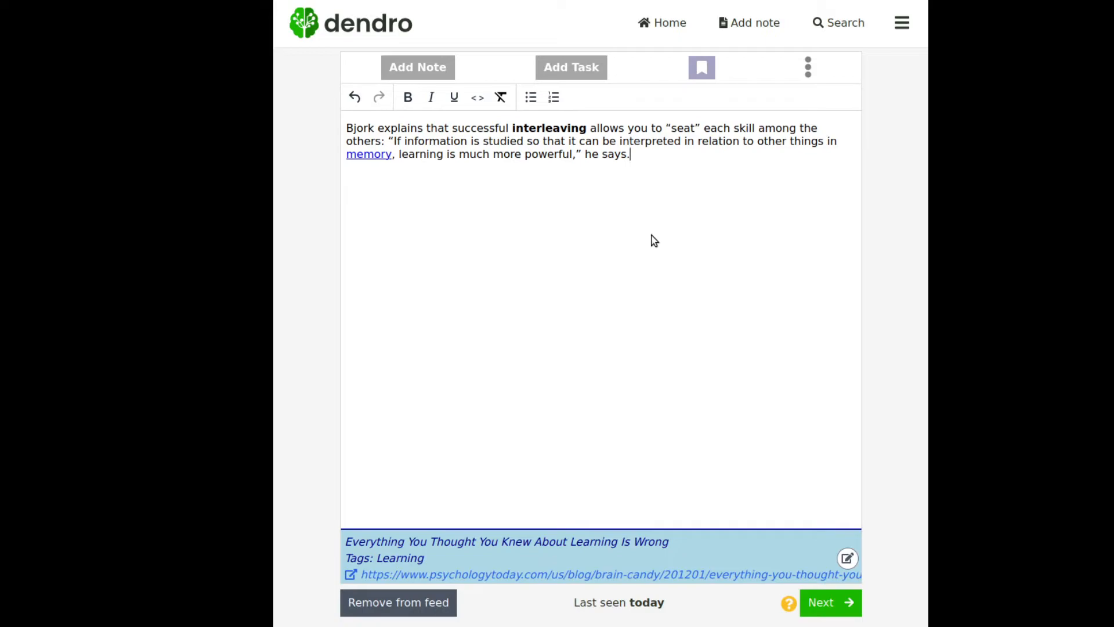
{"action": "left_click", "coordinate": [390, 141]}
{"action": "key", "text": "Return"}
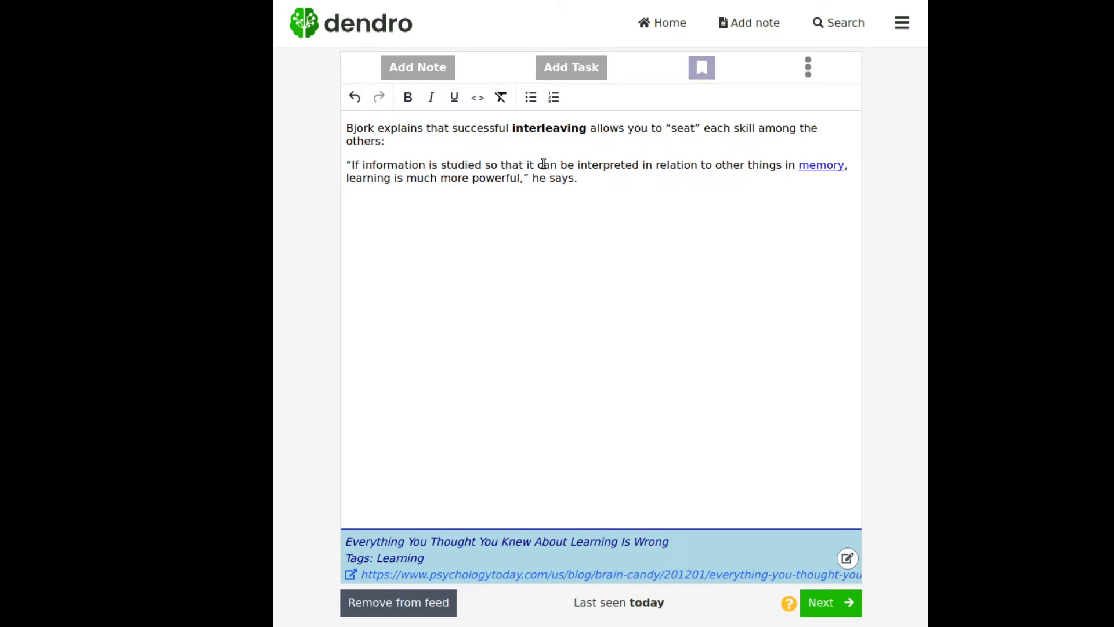
- Bold the phrase "interpreted in relation to other things" in the second paragraph
{"action": "left_click_drag", "start_coordinate": [578, 167], "coordinate": [781, 166]}
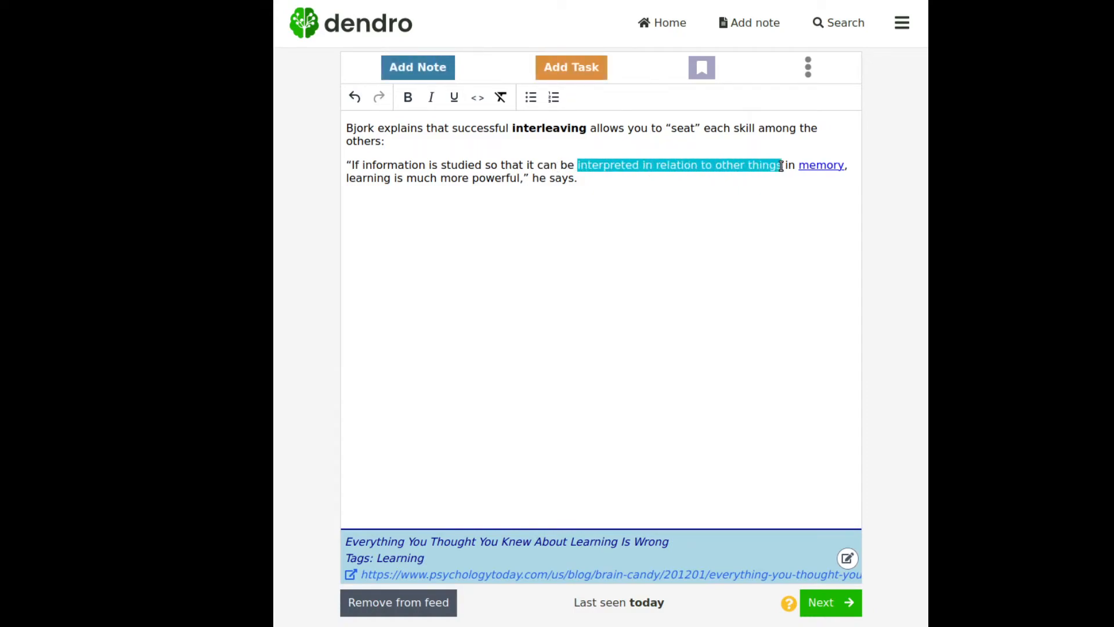
{"action": "left_click", "coordinate": [781, 166]}
{"action": "left_click", "coordinate": [579, 168], "text": "shift"}
{"action": "key", "text": "ctrl+b"}
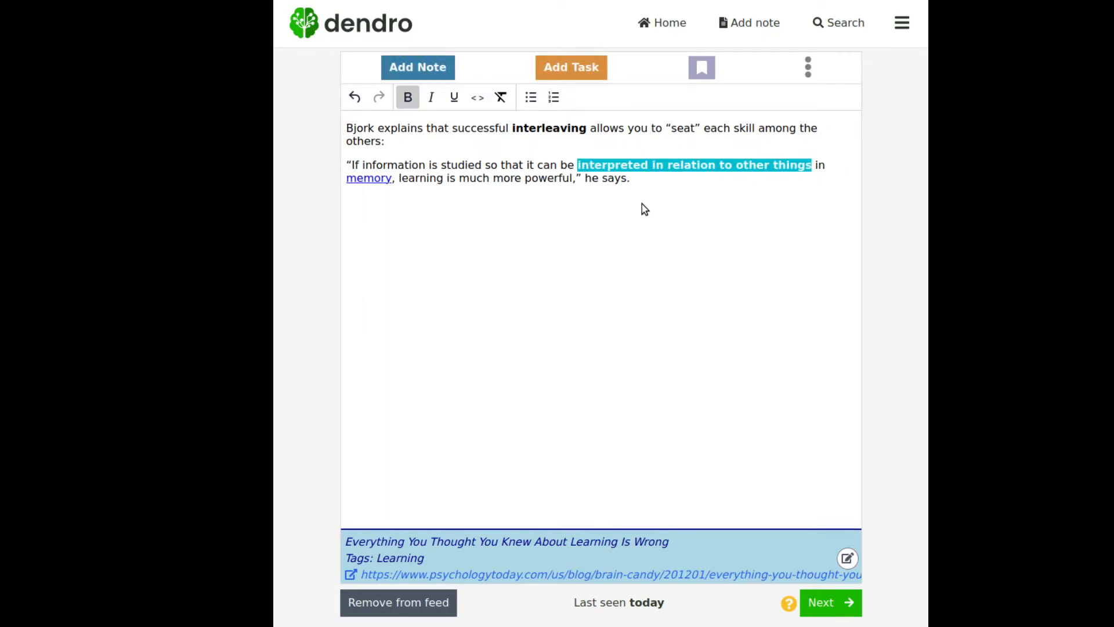
{"action": "left_click", "coordinate": [663, 178]}
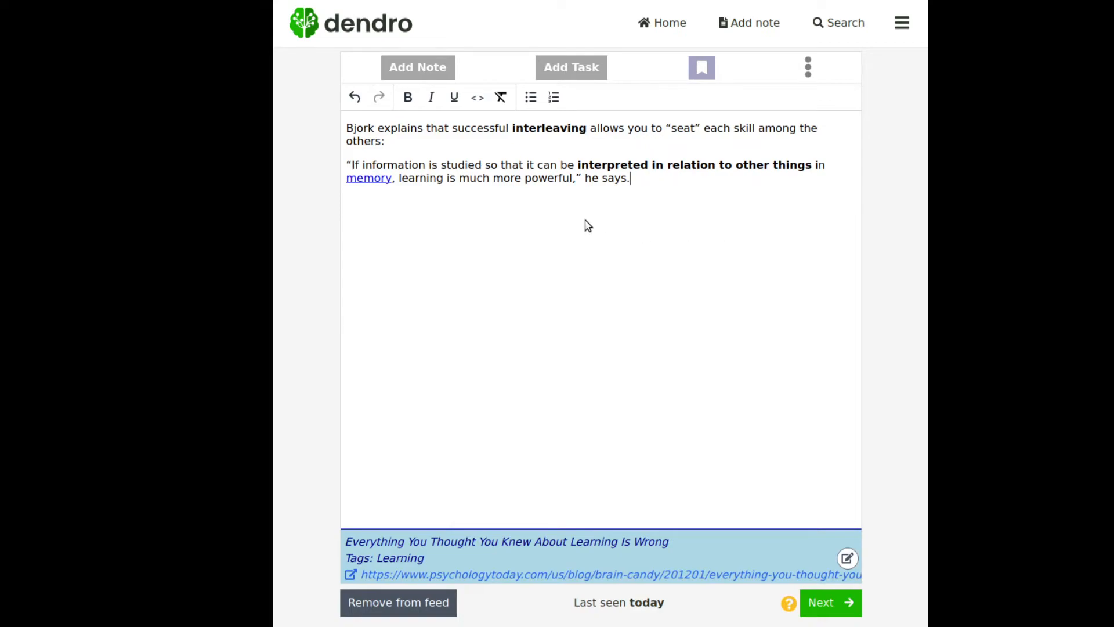
- Insert the explanation "(i.e. mixing)" after the bold word "interleaving" in the note's opening sentence
{"action": "left_click", "coordinate": [590, 132]}
{"action": "type", "text": "()"}
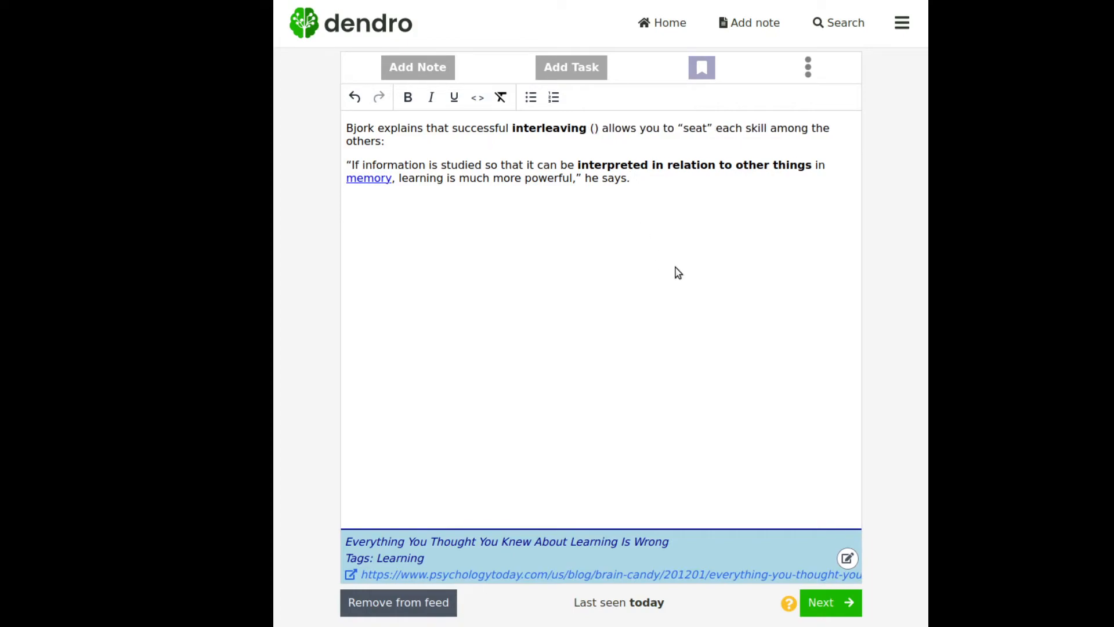
{"action": "key", "text": "Left"}
{"action": "key", "text": "Left"}
{"action": "type", "text": "i.e. mixing"}
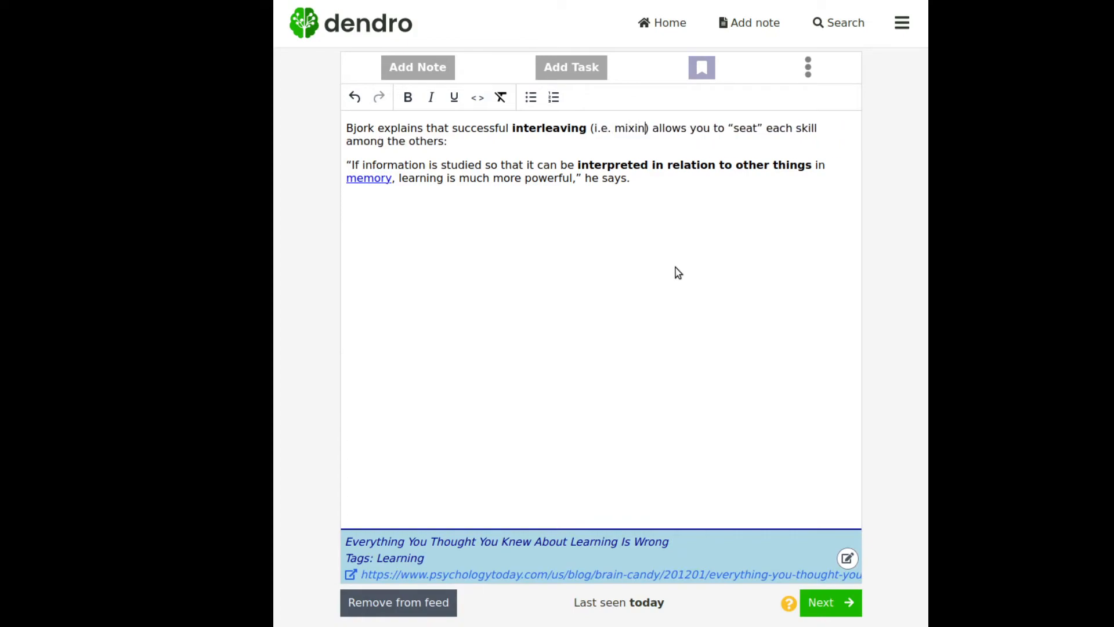
{"action": "left_click", "coordinate": [675, 267]}
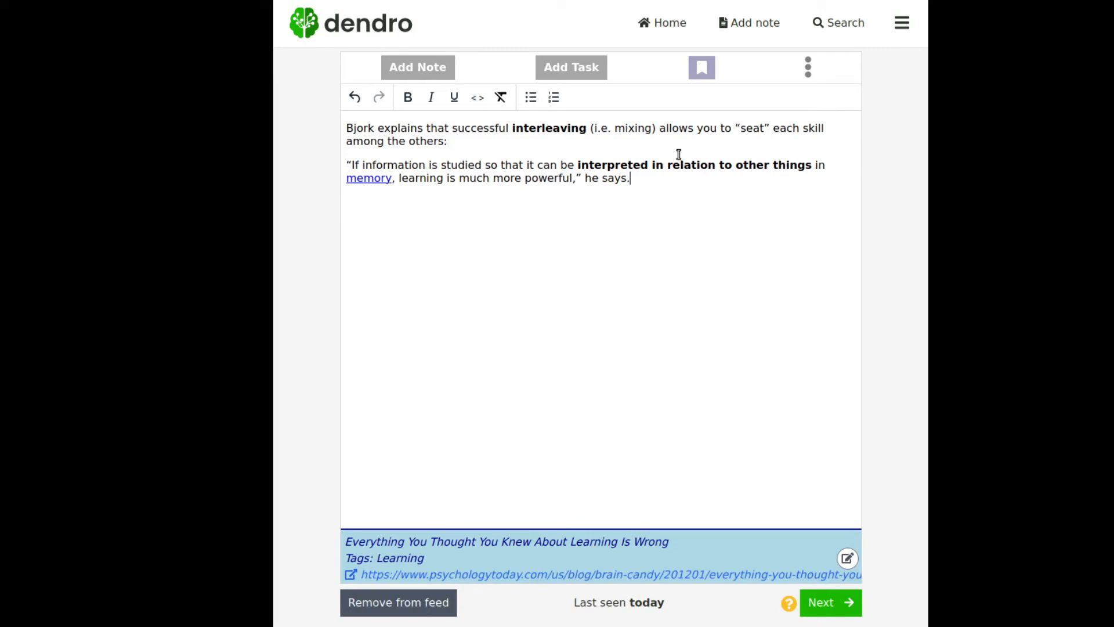
- Add a new paragraph at the end of the note reading "(e.g. reading notes on different topics in Dendro)"
{"action": "double_click", "coordinate": [628, 129]}
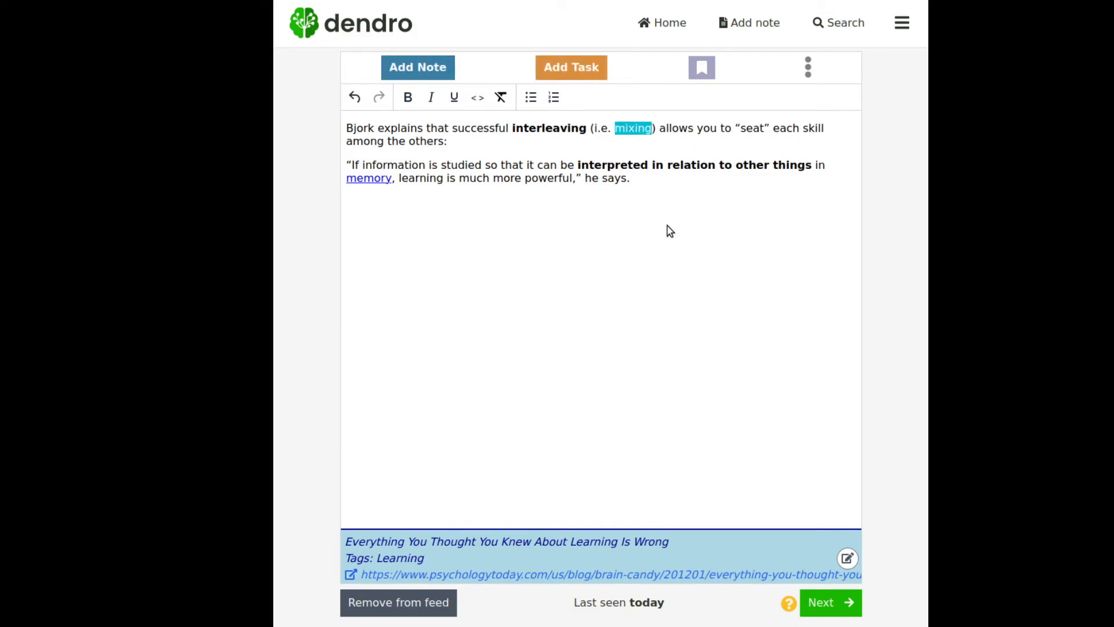
{"action": "left_click", "coordinate": [666, 200]}
{"action": "key", "text": "Return"}
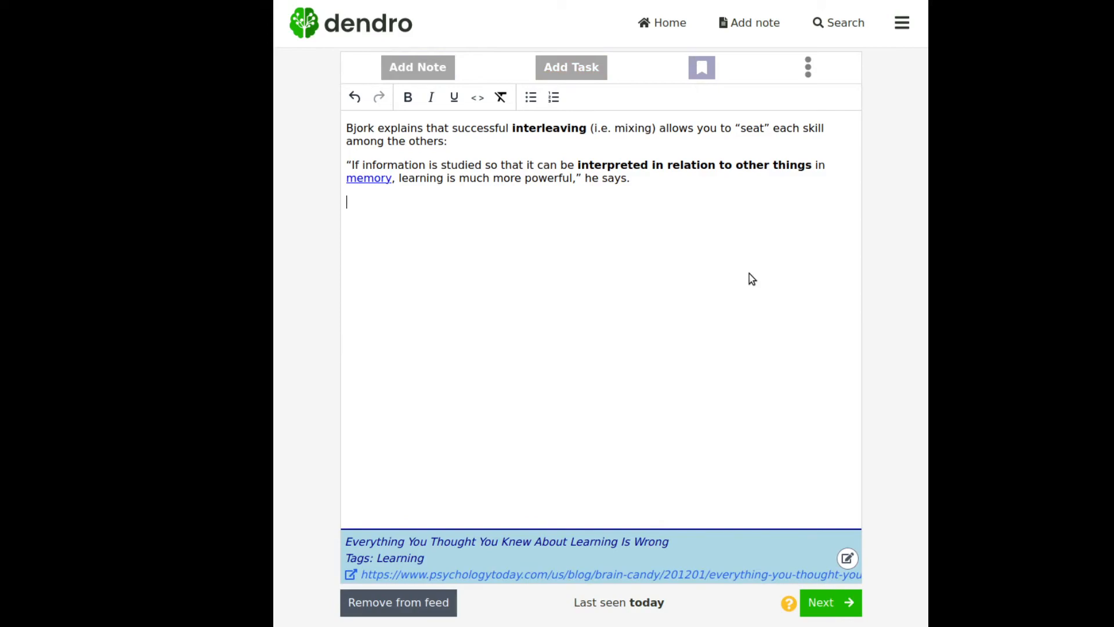
{"action": "type", "text": "(e.g. reading notes on different topics in Dendro"}
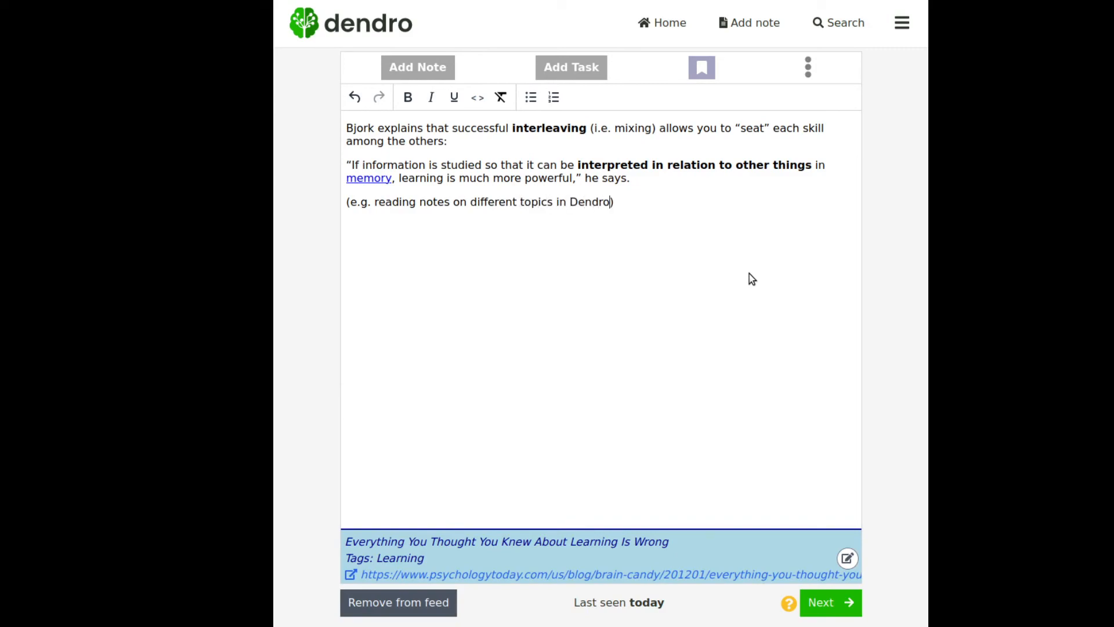
{"action": "key", "text": "Right"}
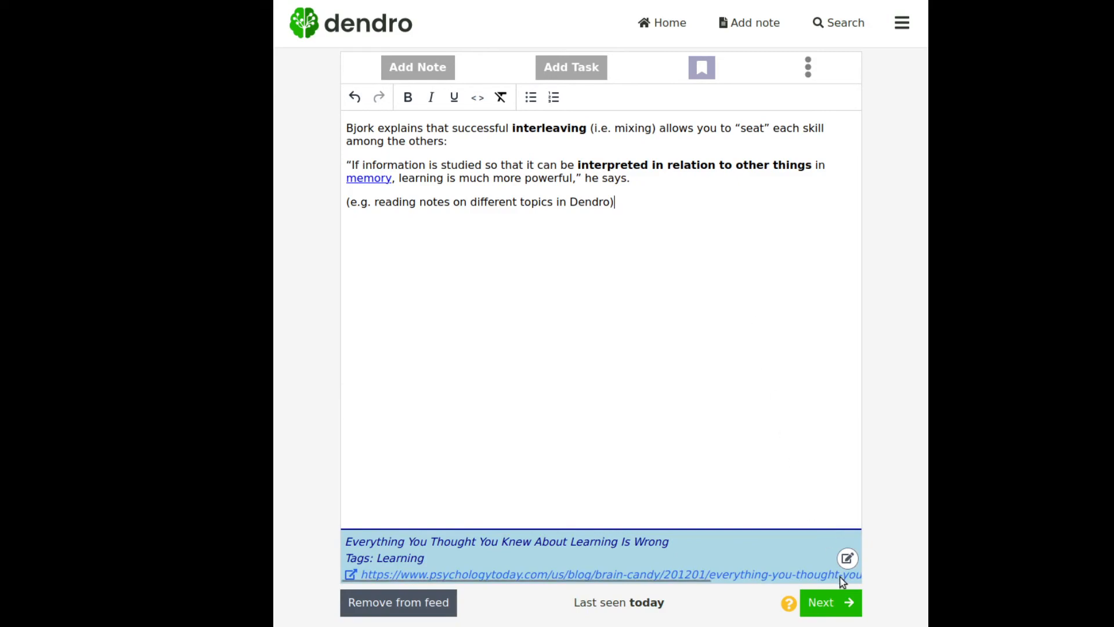
- Check the note's next review interval and go over its added example line and bolded phrases
{"action": "left_click", "coordinate": [841, 607]}
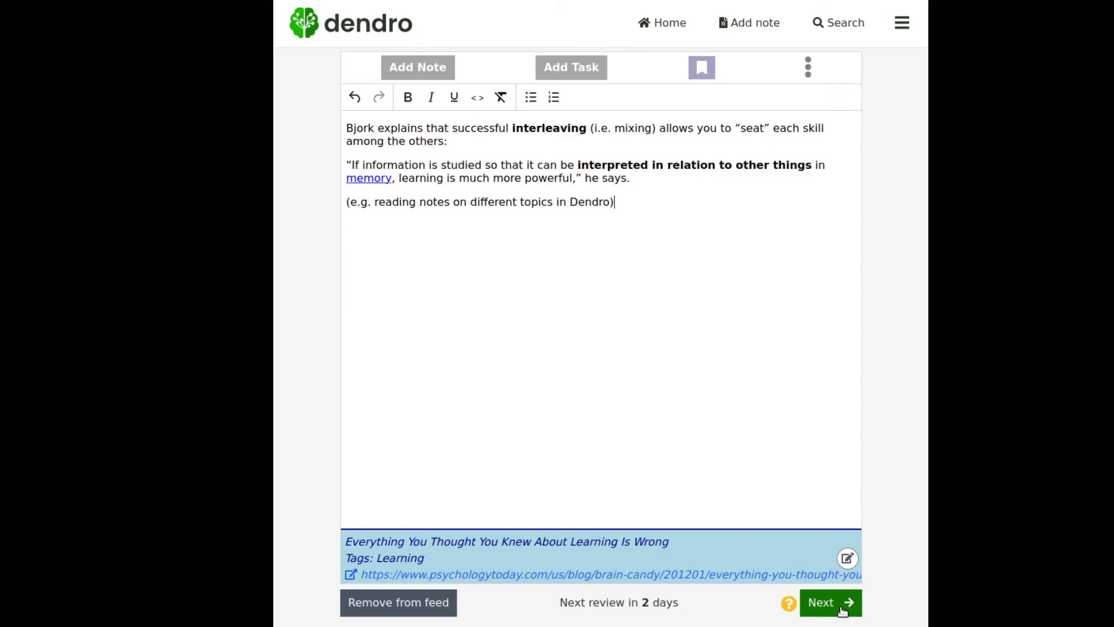
{"action": "key", "text": "shift+Home"}
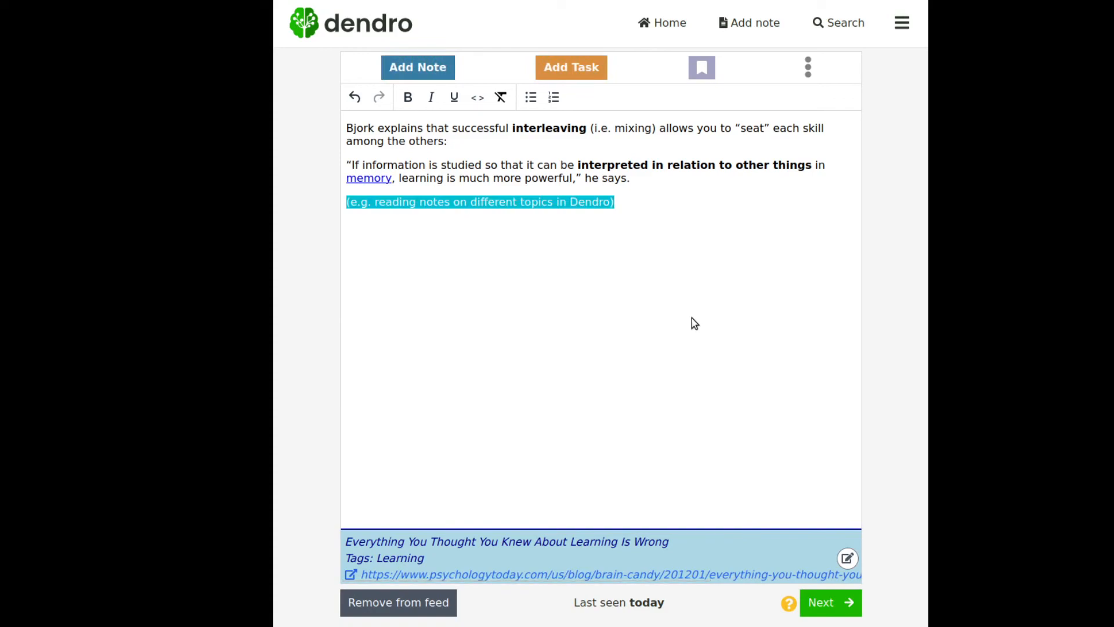
{"action": "left_click", "coordinate": [692, 318]}
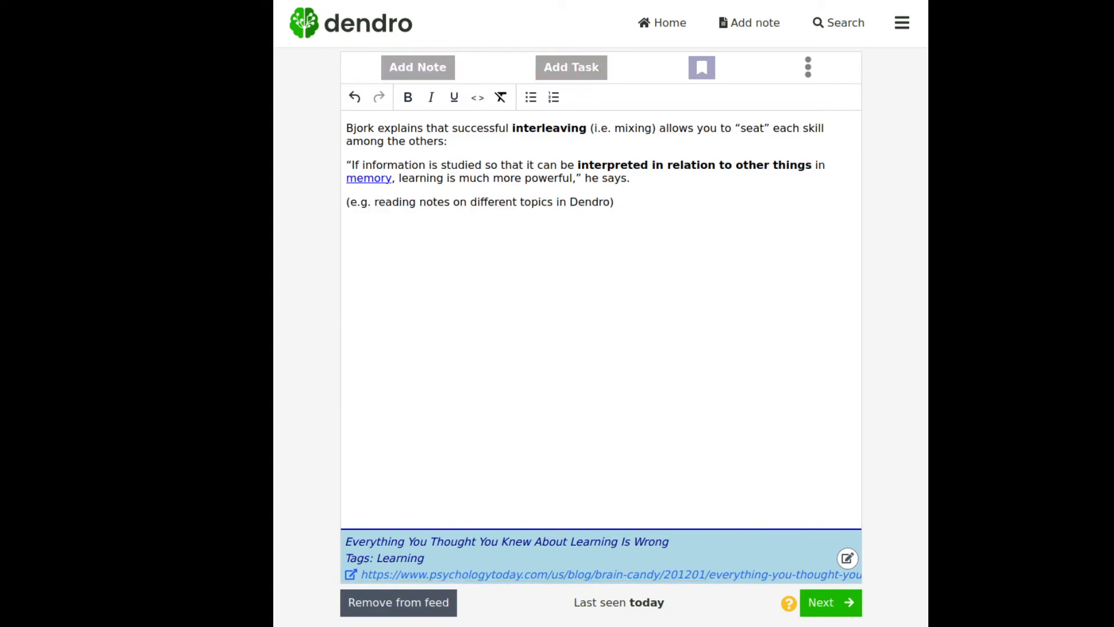
{"action": "double_click", "coordinate": [536, 125]}
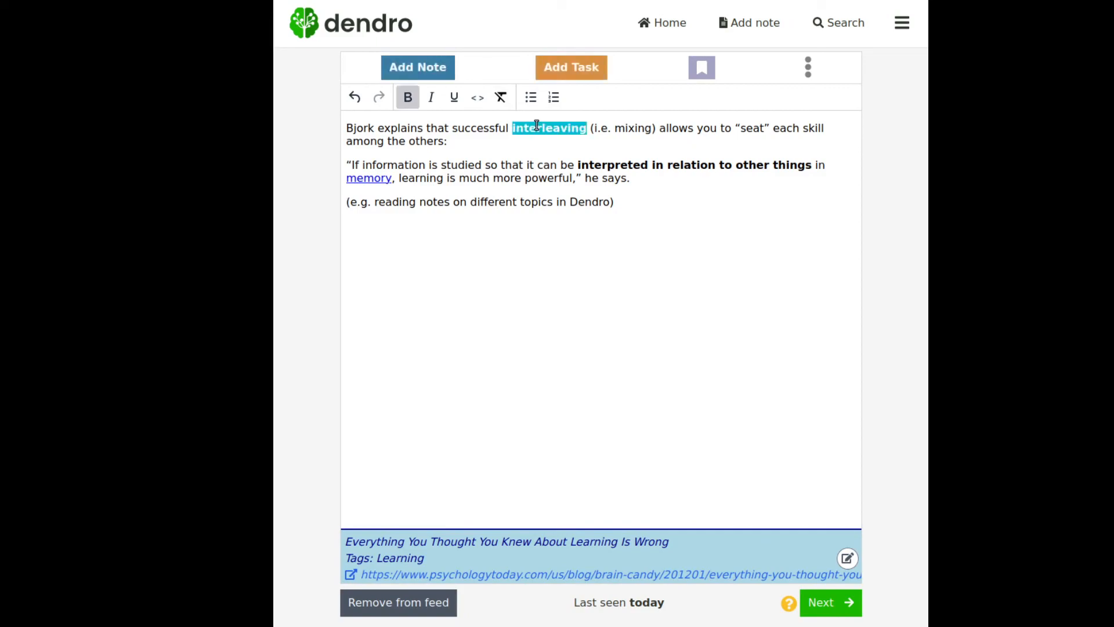
{"action": "left_click_drag", "start_coordinate": [578, 165], "coordinate": [812, 167]}
{"action": "key", "text": "ctrl+b"}
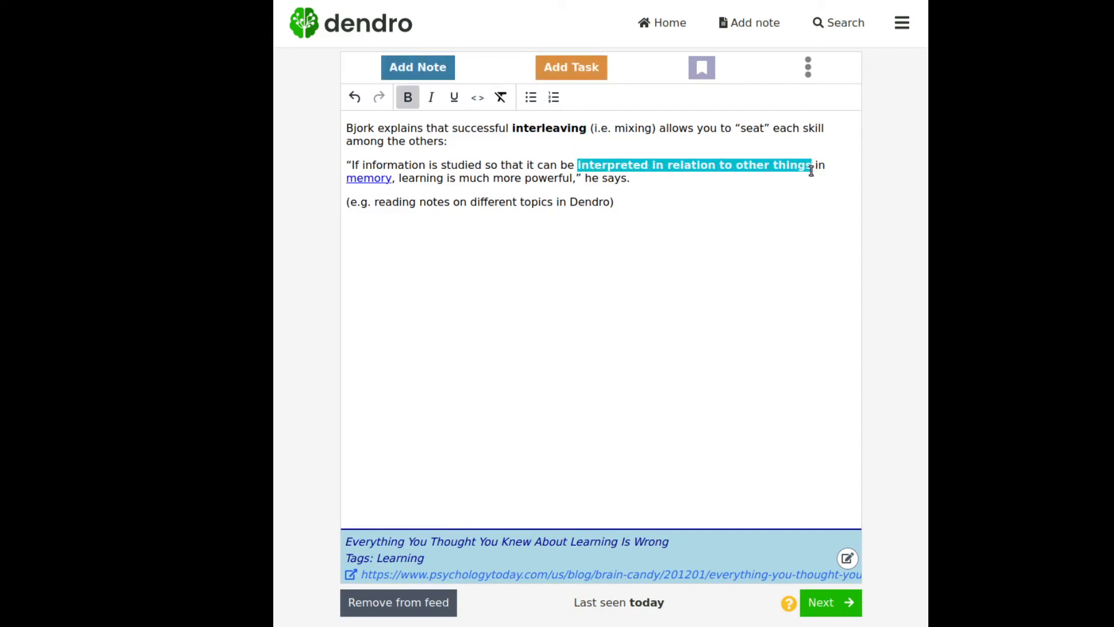
{"action": "triple_click", "coordinate": [763, 216]}
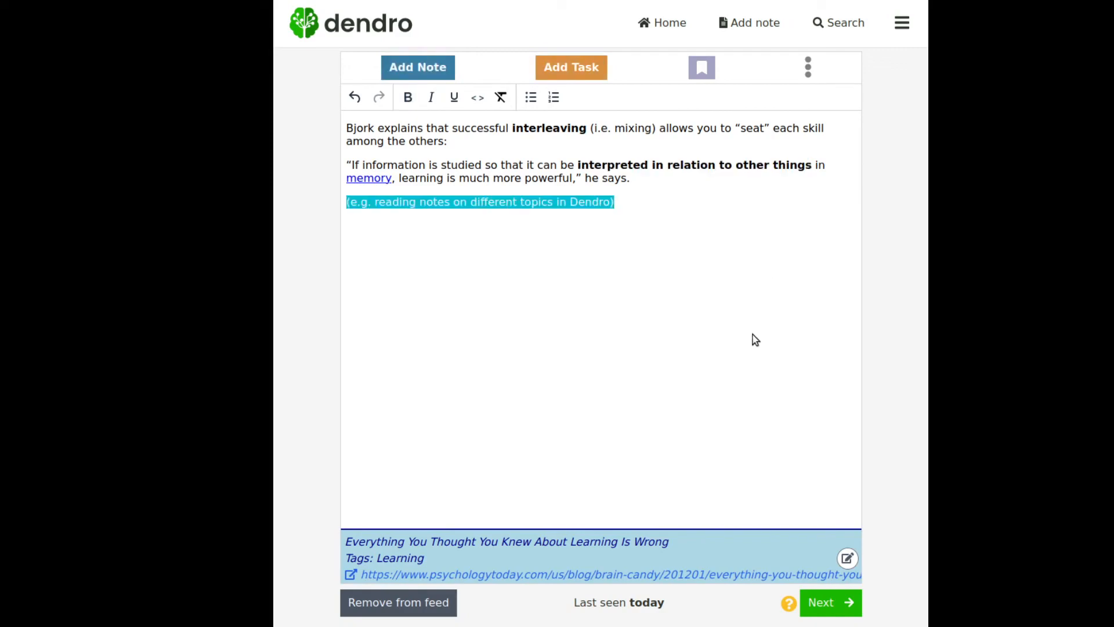
- Finish reviewing the interleaving note and advance past it in the feed
{"action": "left_click", "coordinate": [824, 602]}
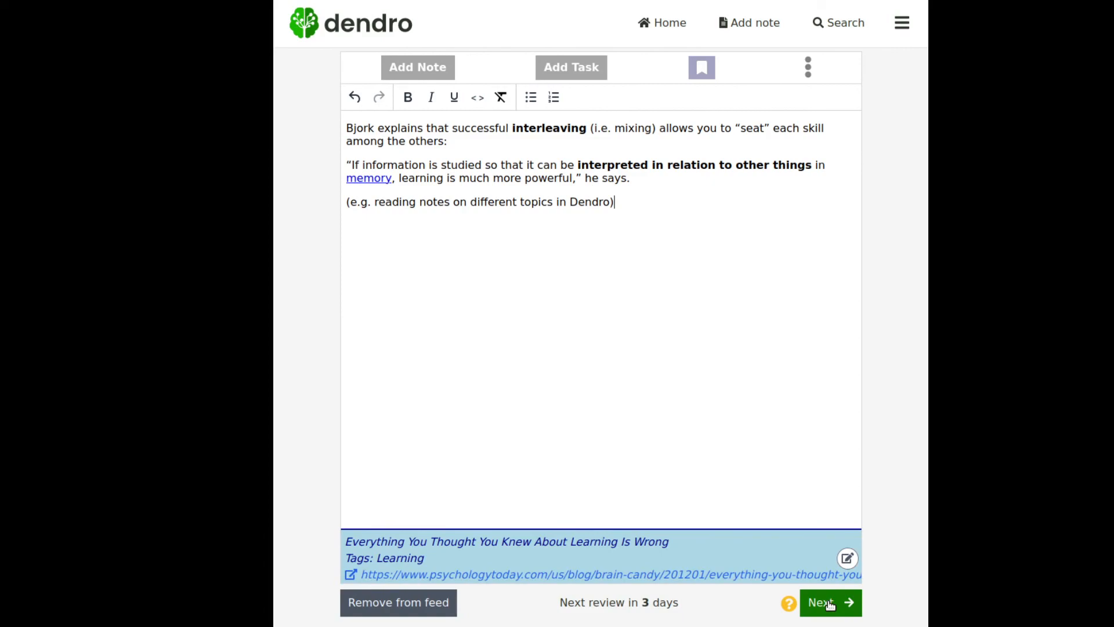
{"action": "left_click", "coordinate": [830, 603]}
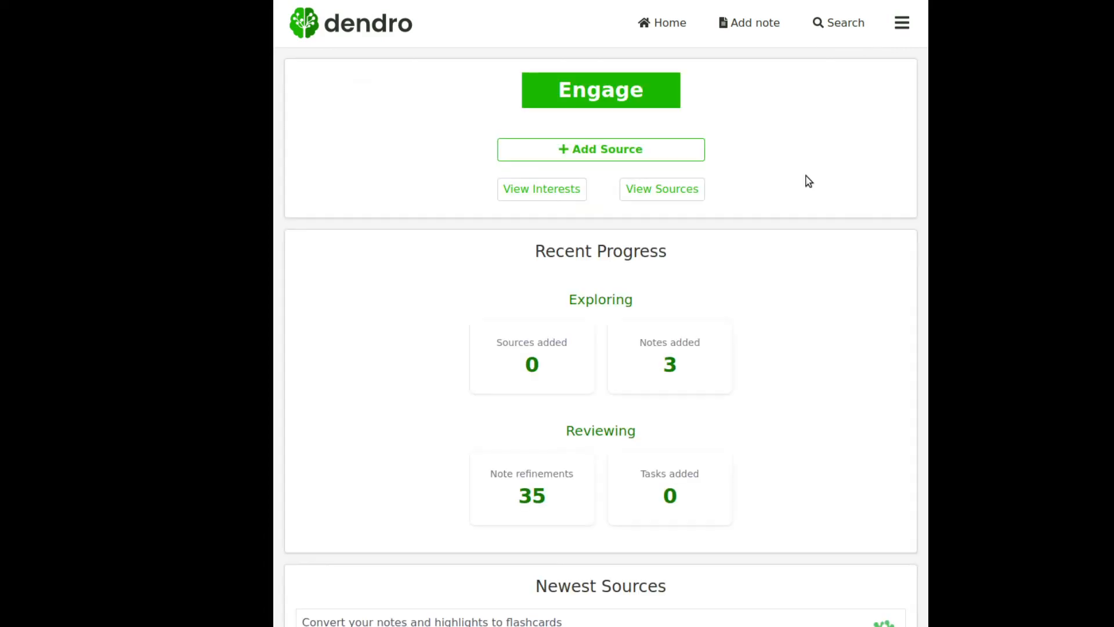